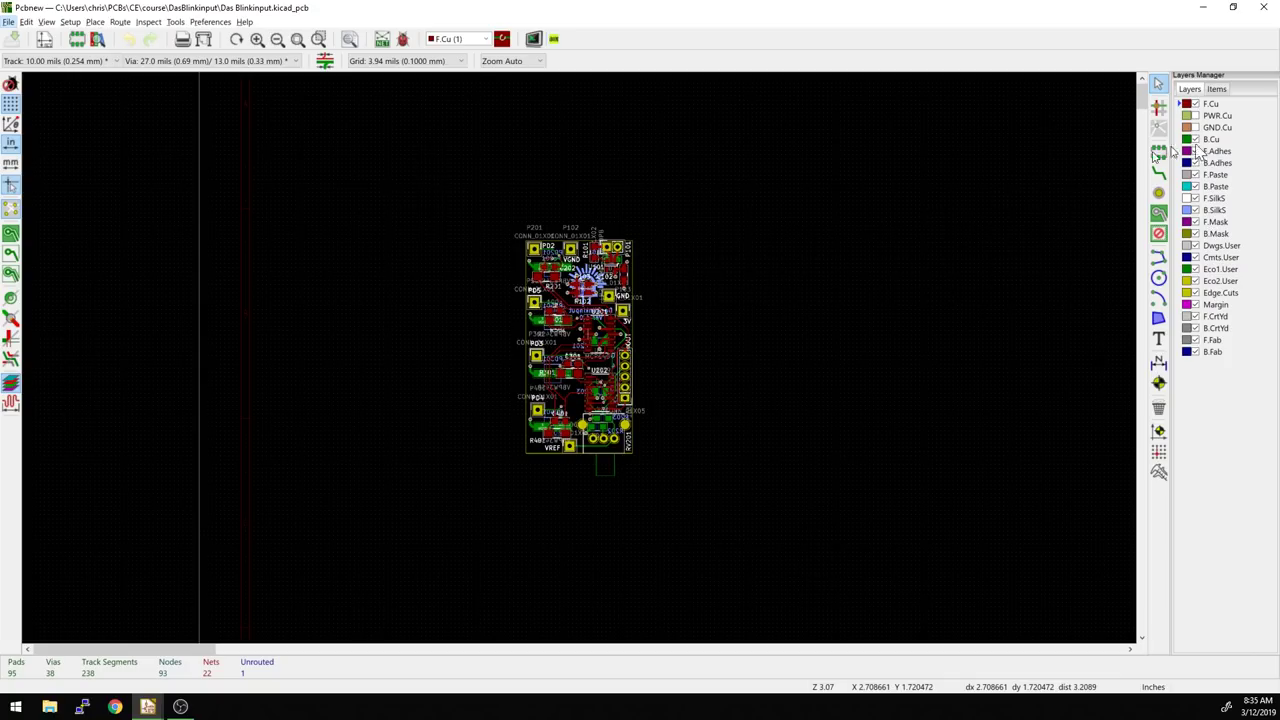
- Show the PWR.Cu and GND.Cu layers and hide the F.Cu layer
click(1195, 116)
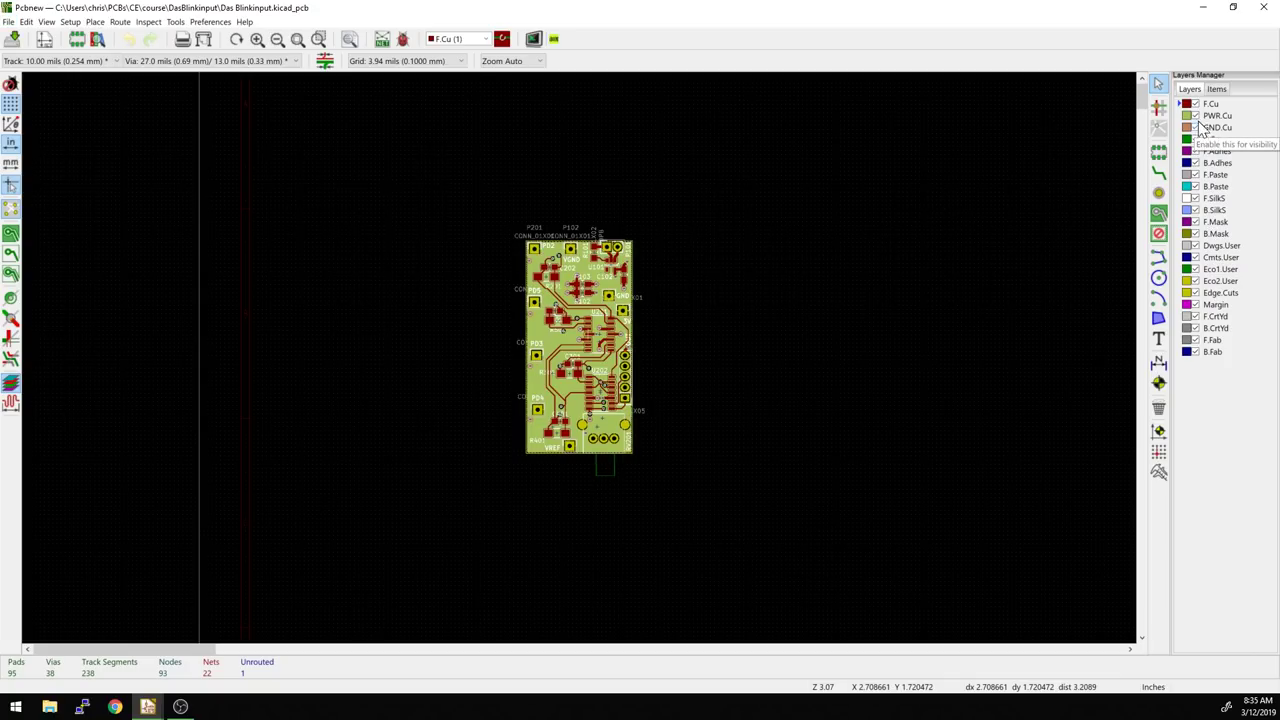
scroll(580, 365, up, 10)
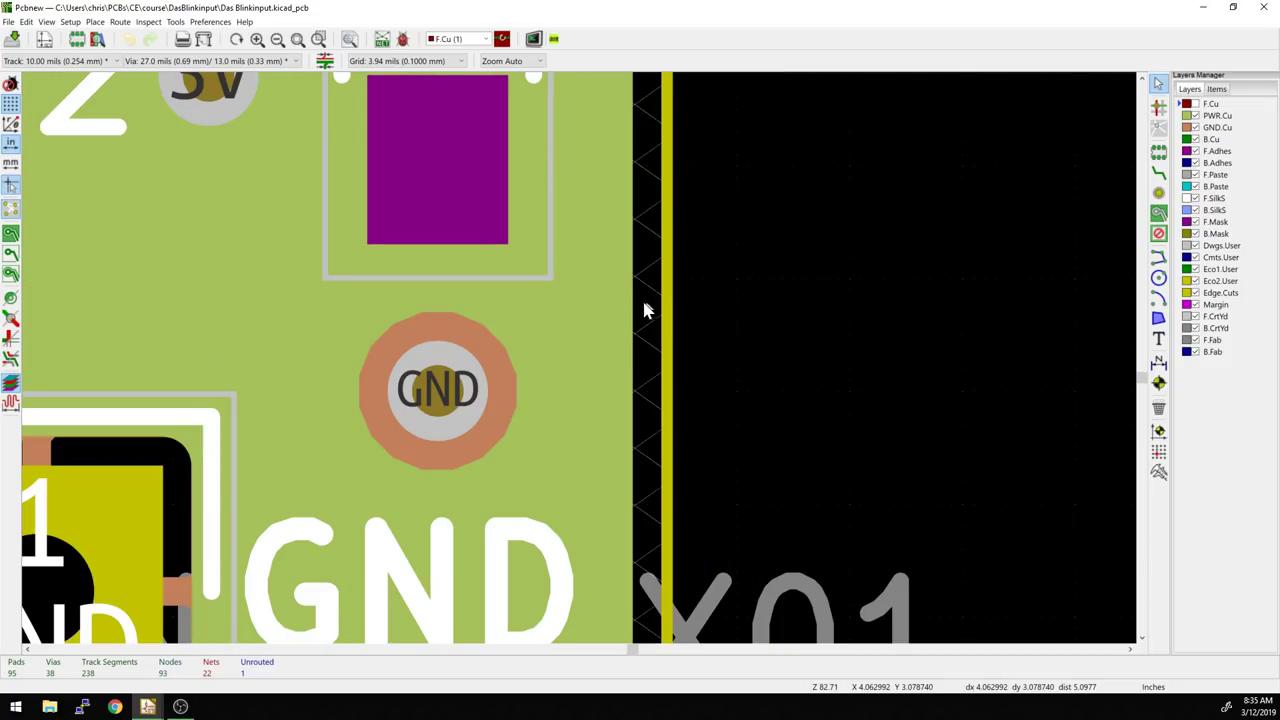
- Set the clearance of the GND zone on GND.Cu to 0.006 inches, selecting it by its outline along the board edge
scroll(680, 313, down, 1)
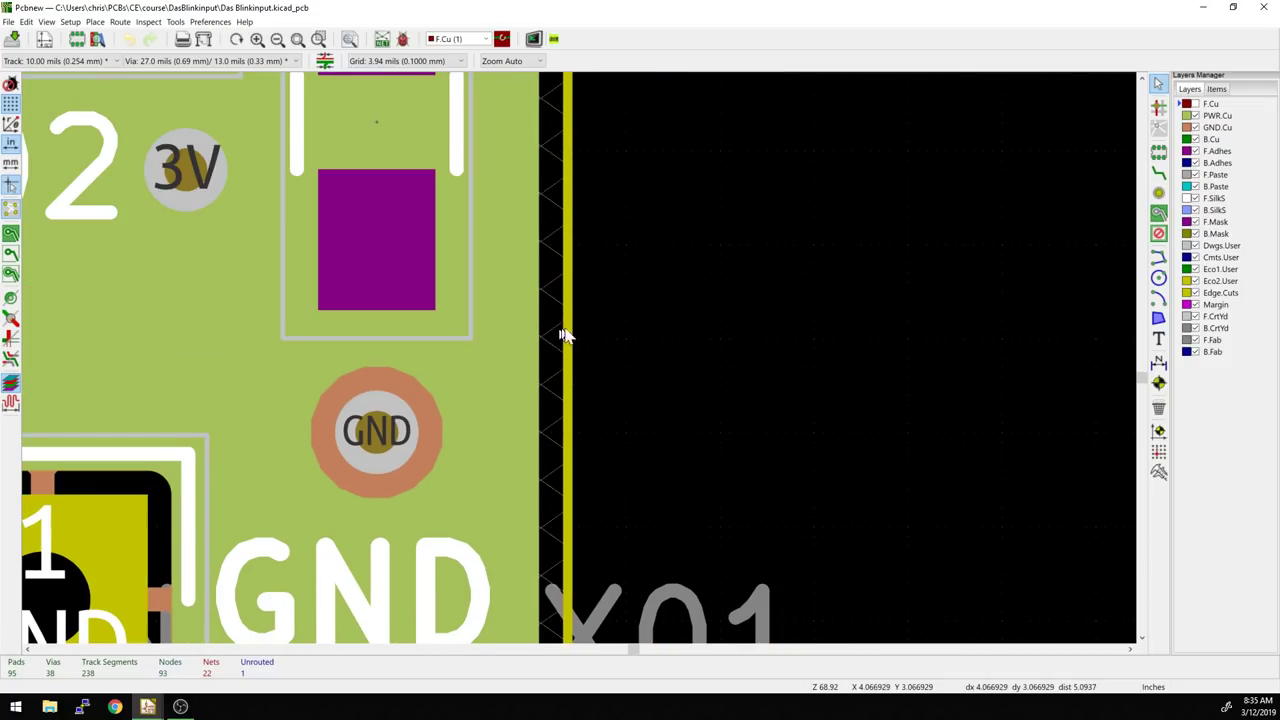
scroll(545, 345, down, 5)
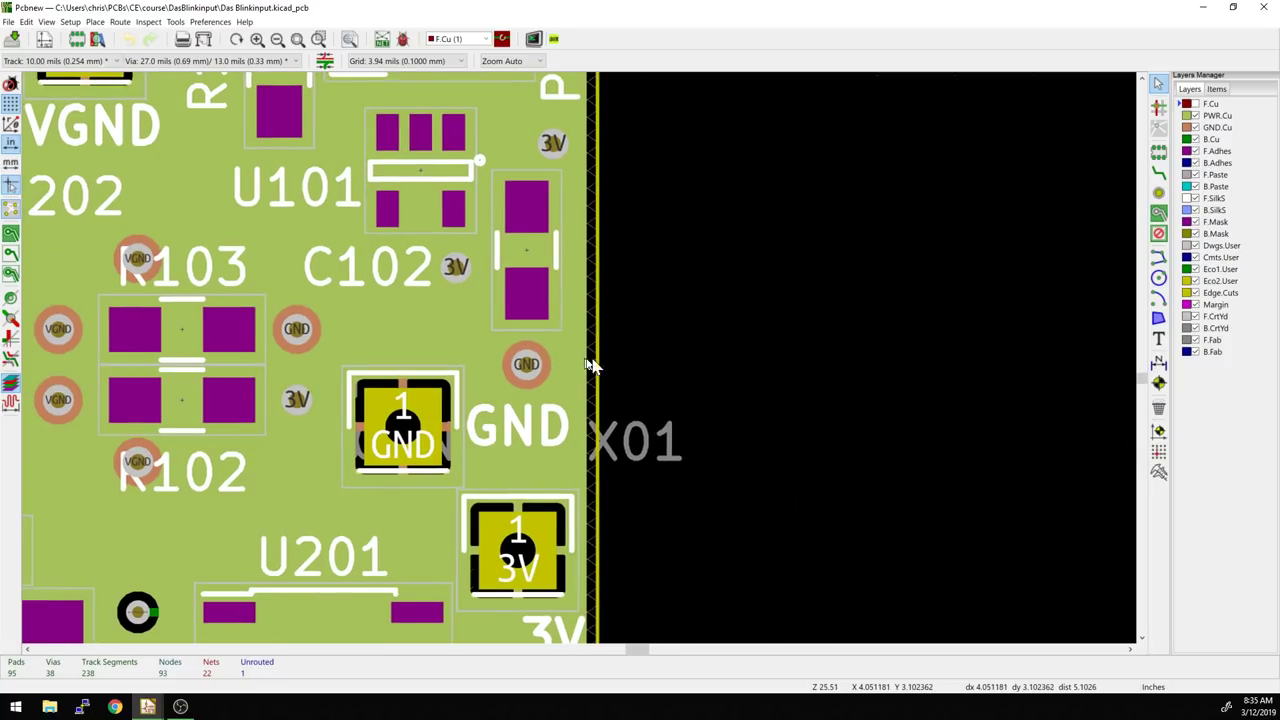
scroll(655, 345, down, 1)
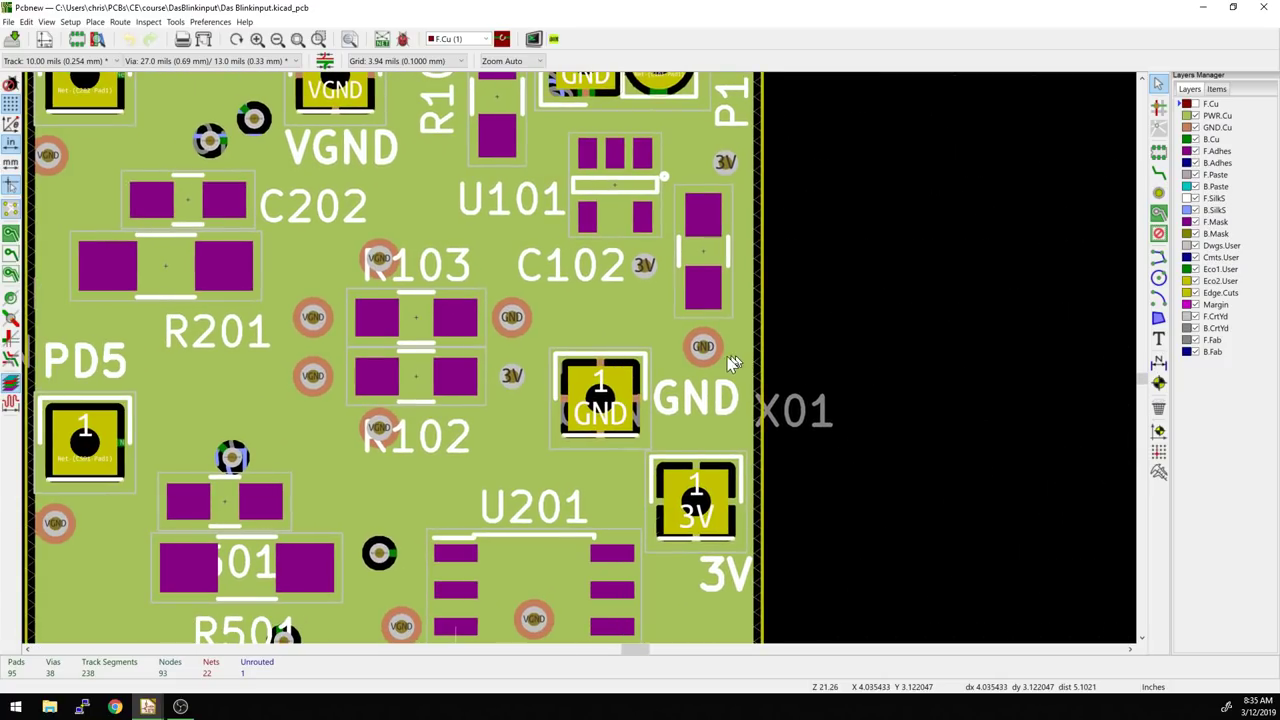
scroll(663, 375, right, 2)
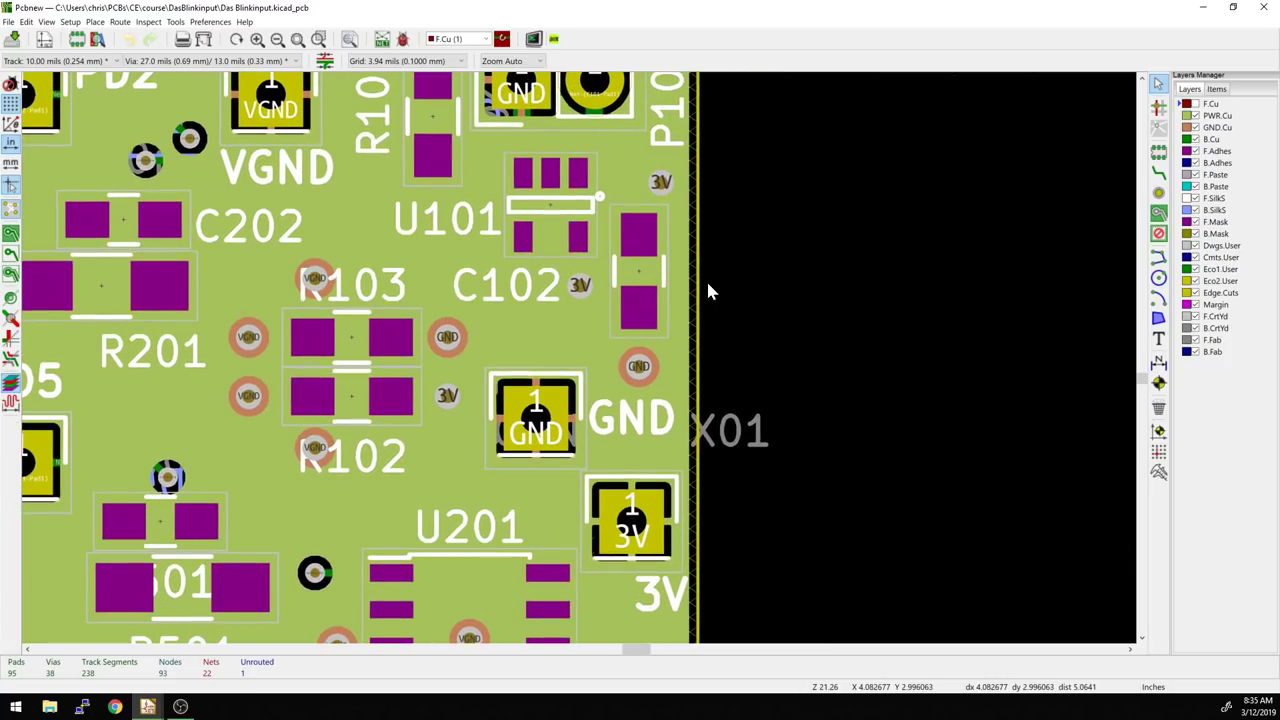
scroll(714, 250, up, 3)
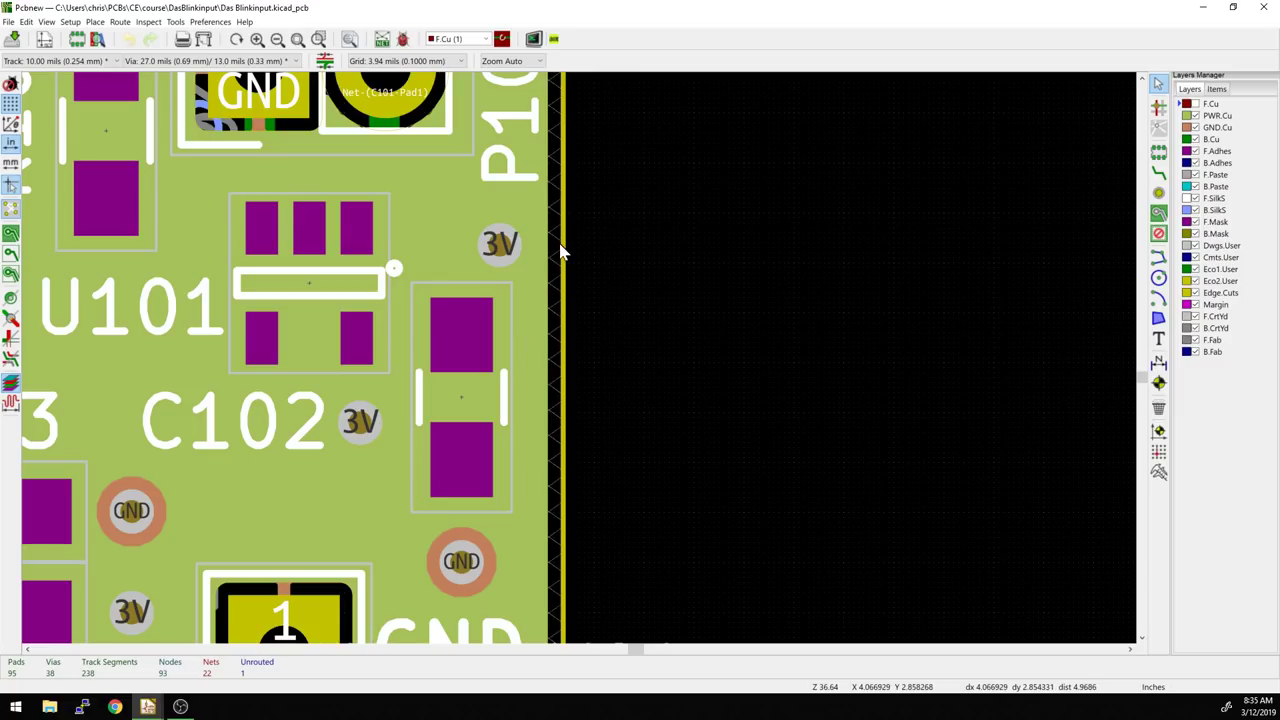
middle_drag(540, 374, 583, 372)
scroll(583, 372, up, 1)
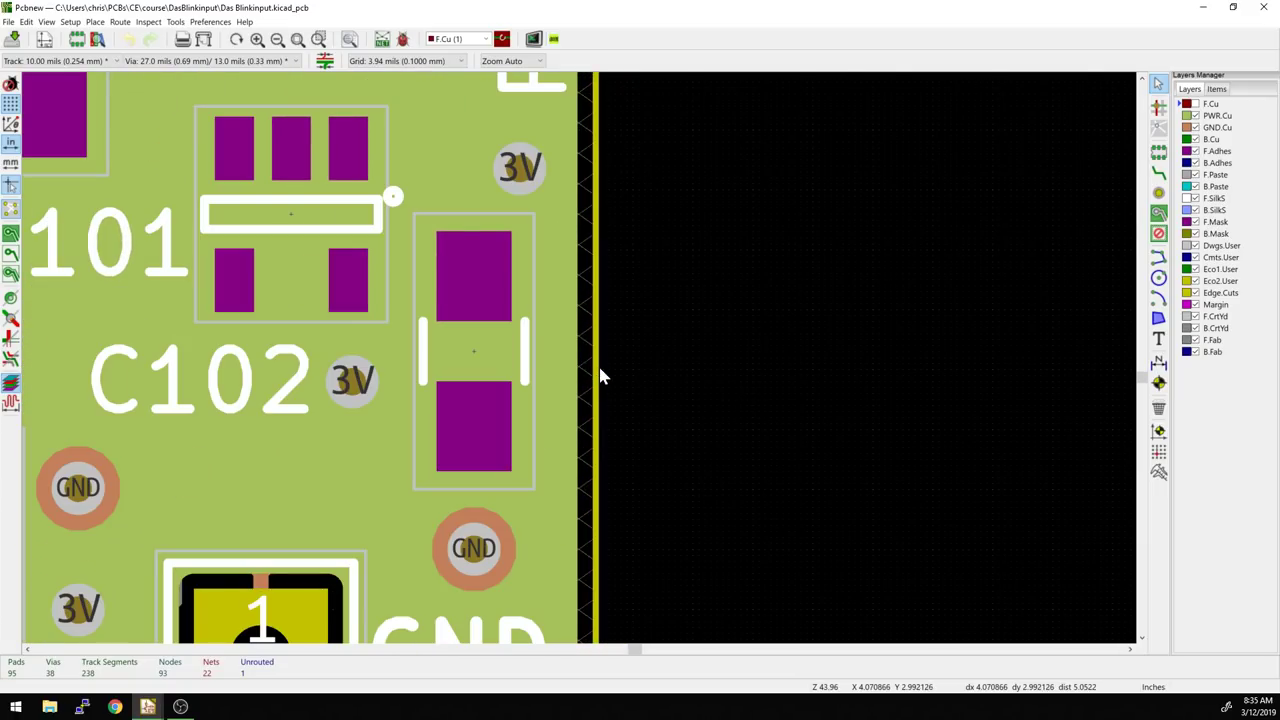
click(603, 371)
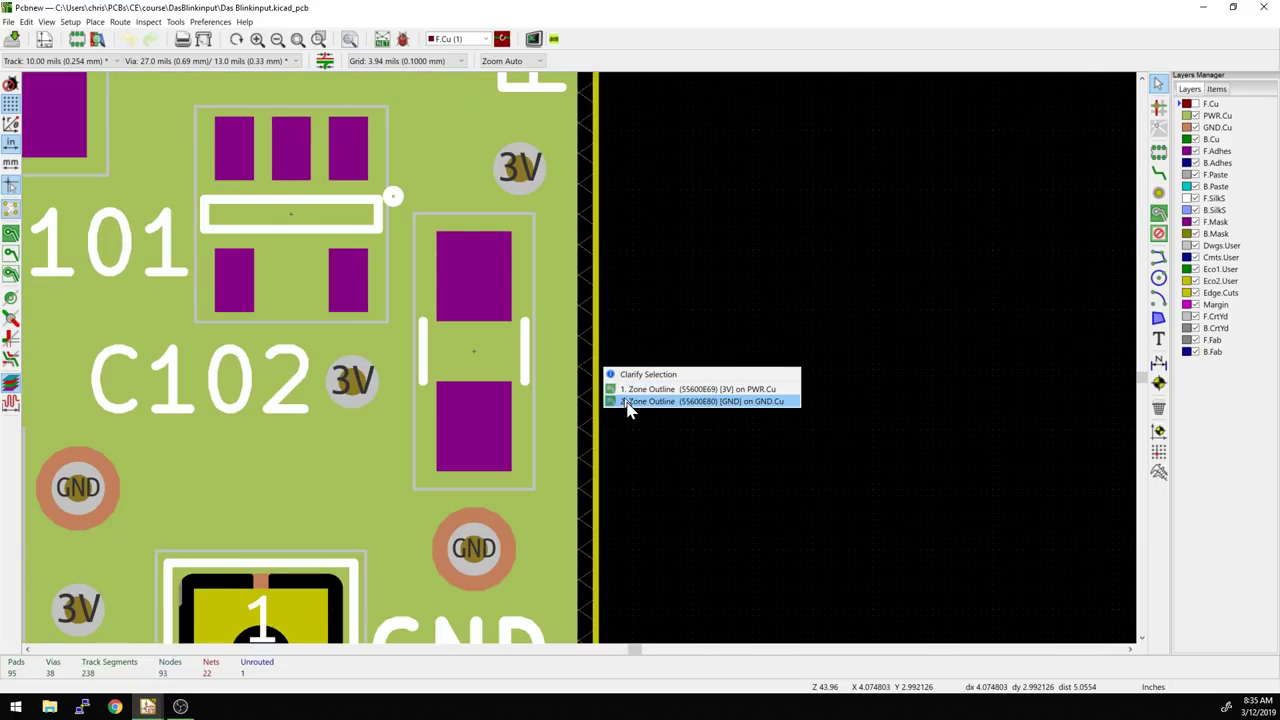
click(628, 402)
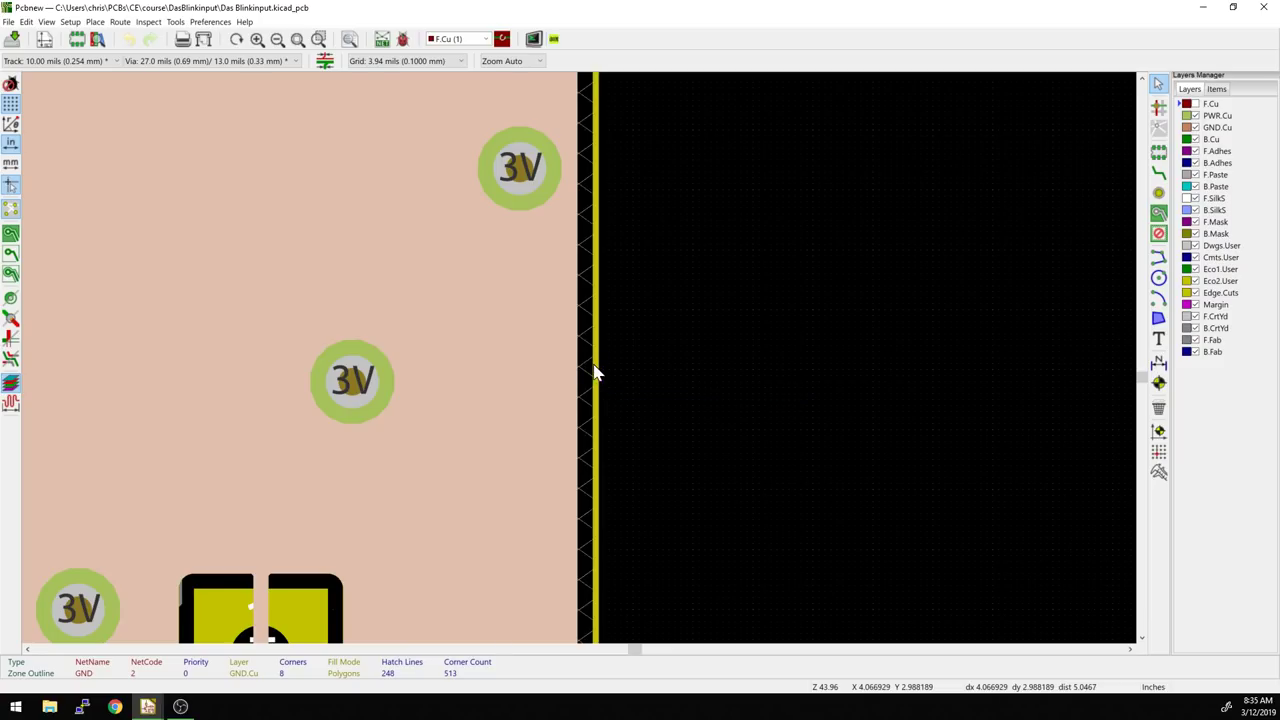
key(e)
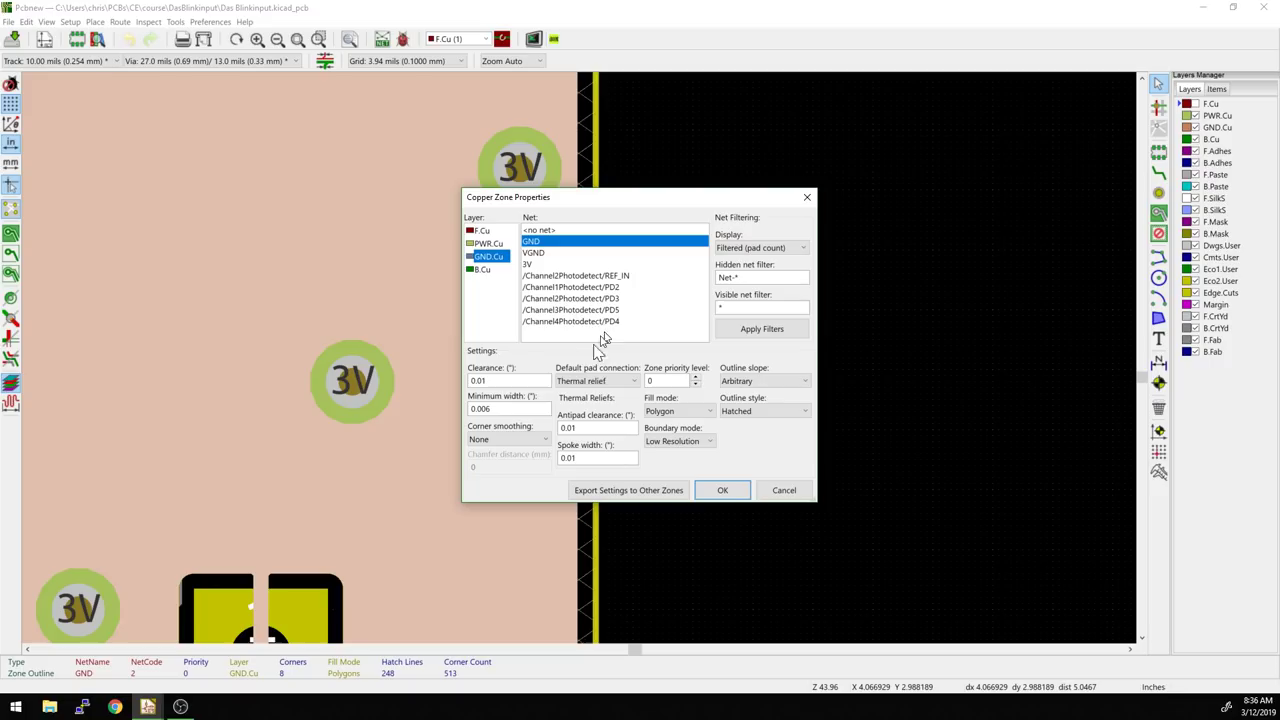
click(488, 380)
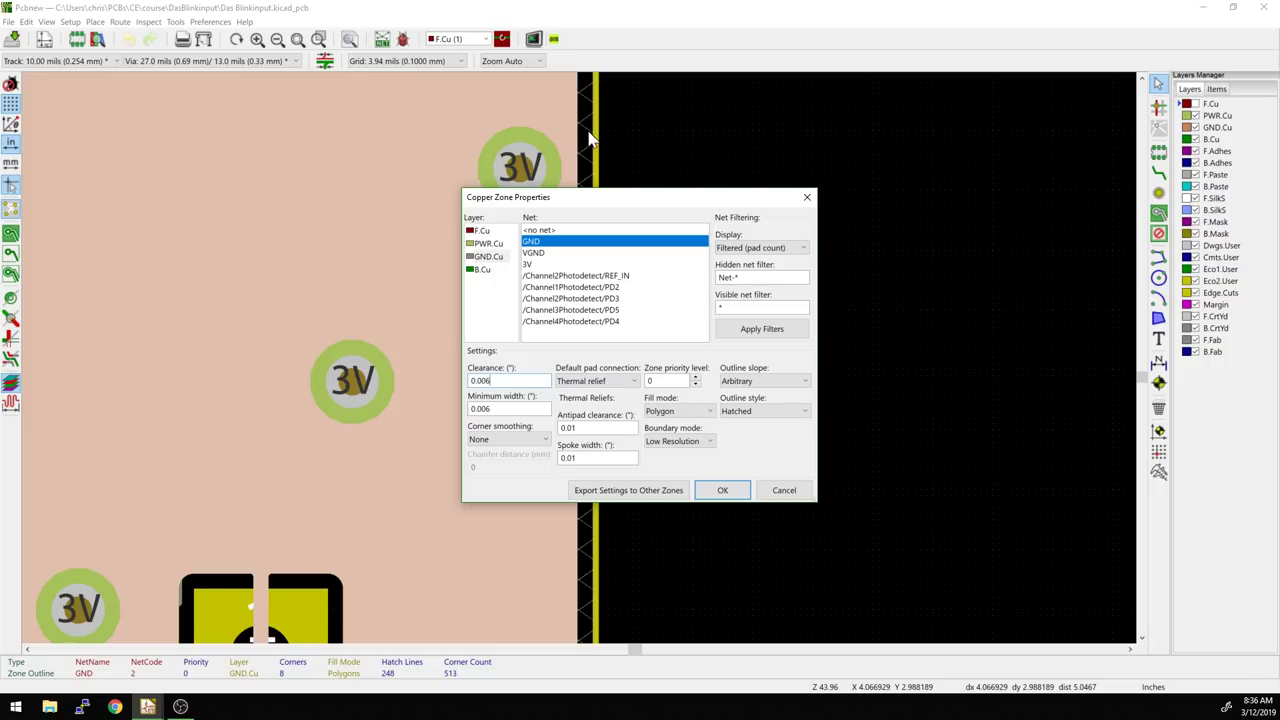
click(726, 491)
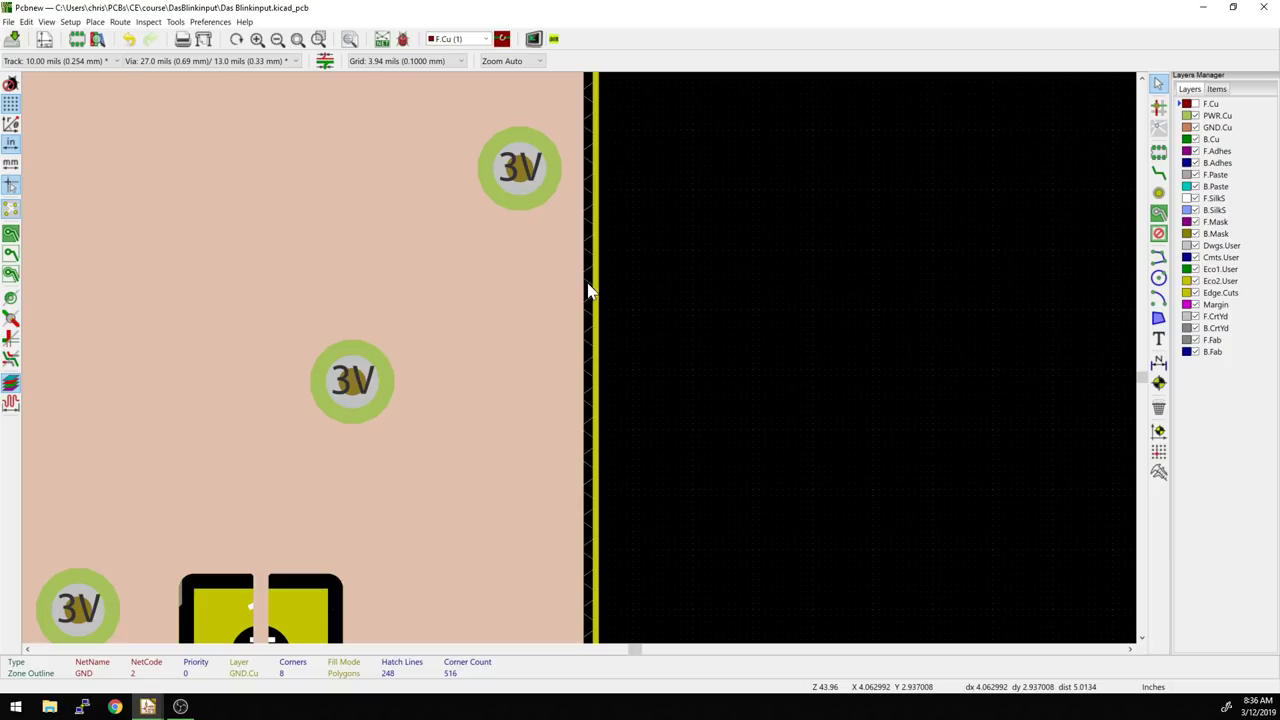
- Unfill all copper zones and refill them
key(ctrl+b)
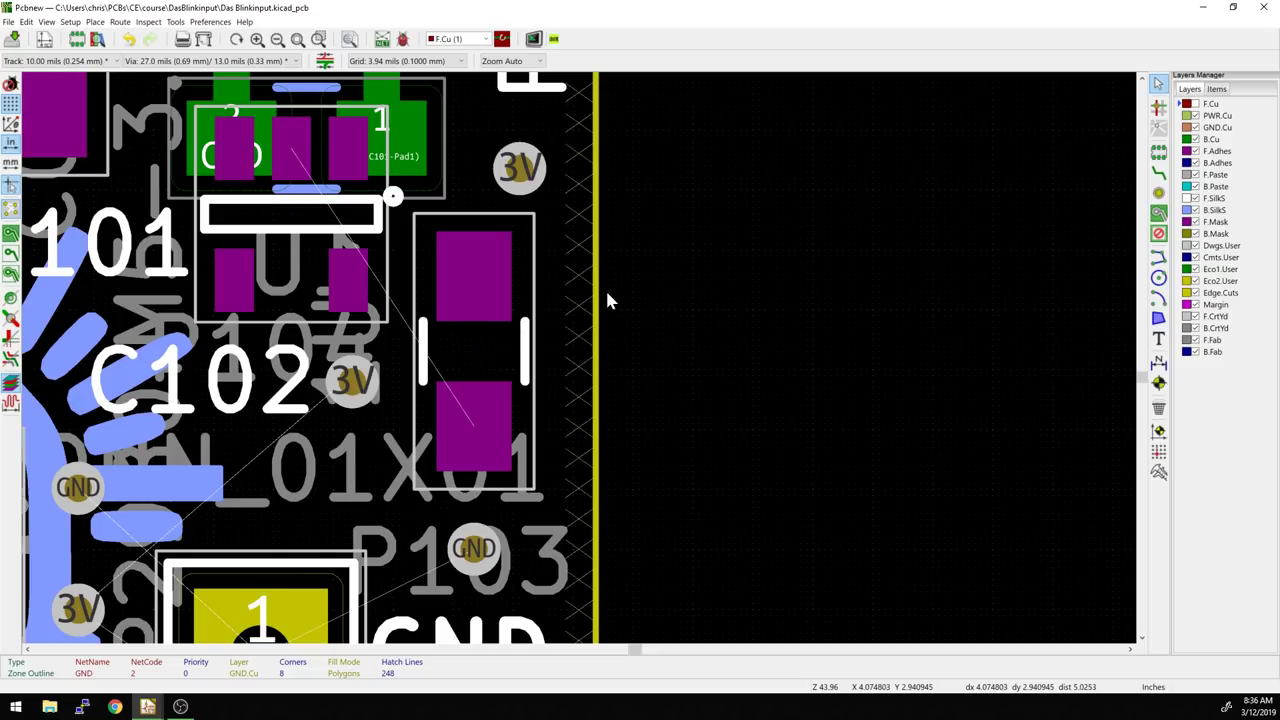
key(b)
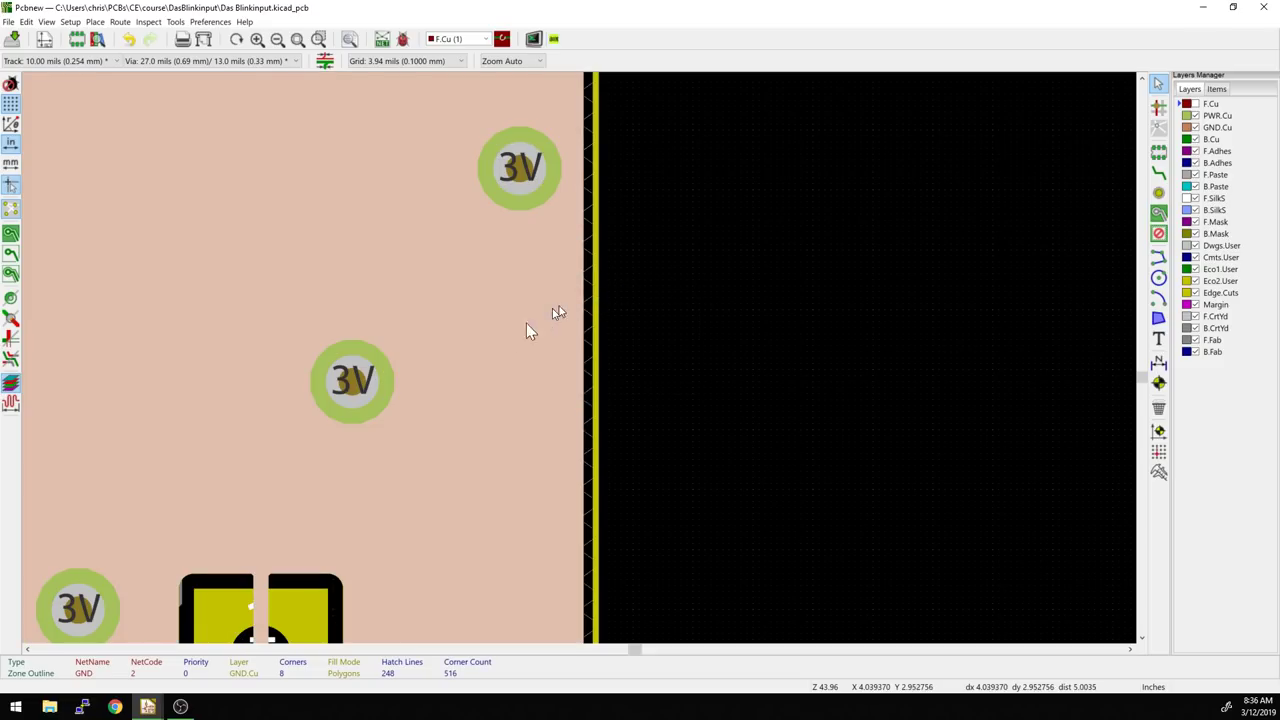
- Try moving capacitor C102 away from the board edge toward the GND pad
click(508, 346)
drag(500, 352, 413, 442)
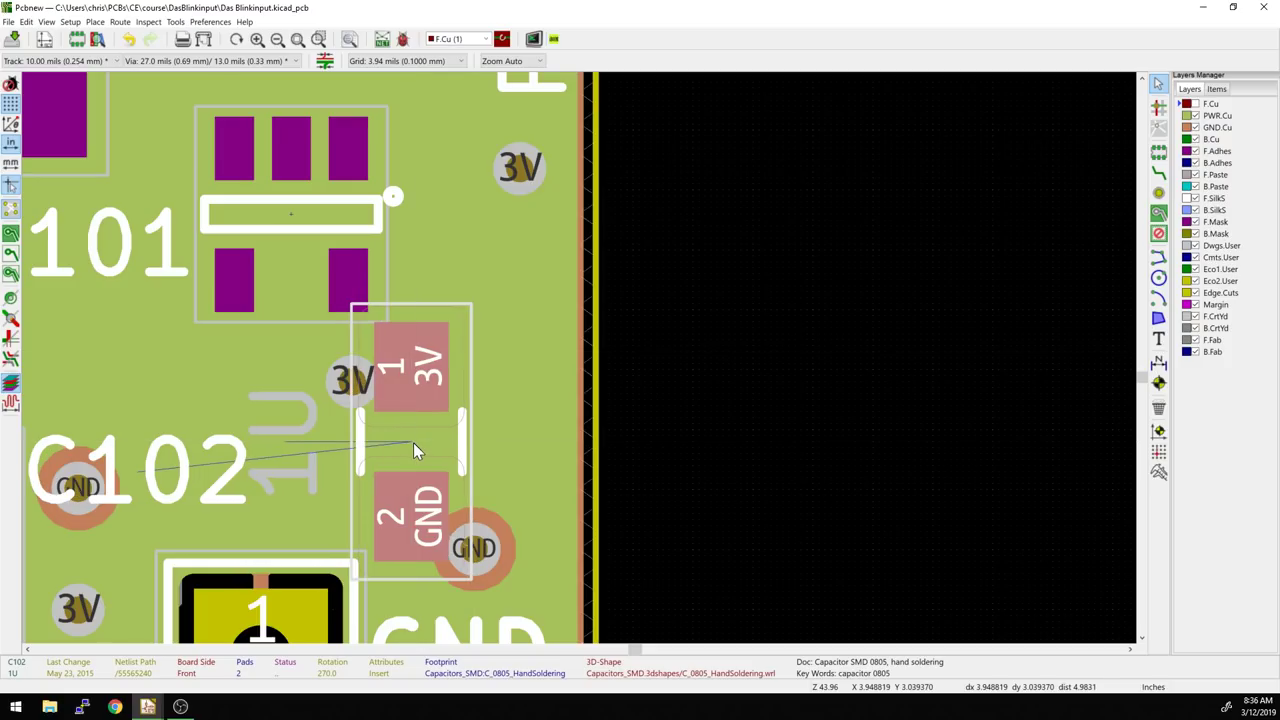
key(Escape)
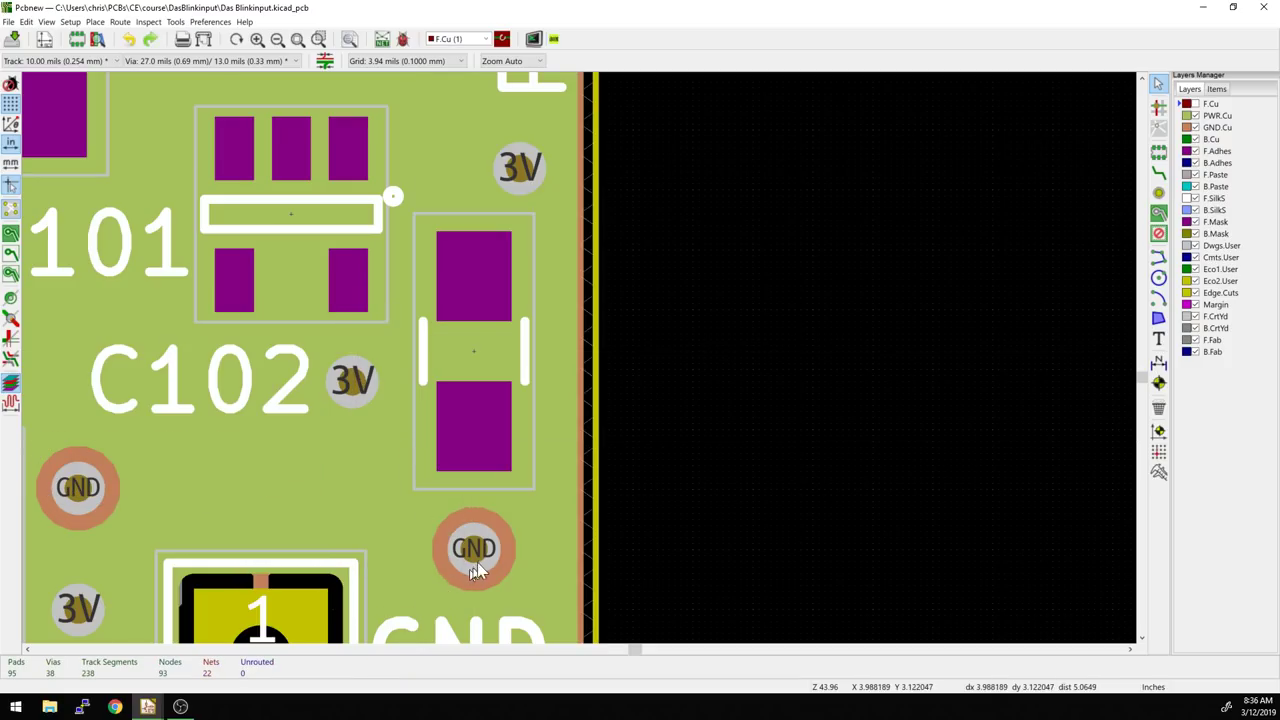
- Try moving the GND via below C102 closer to the GND pad and refill the zones, then undo the move
click(476, 552)
drag(476, 556, 418, 596)
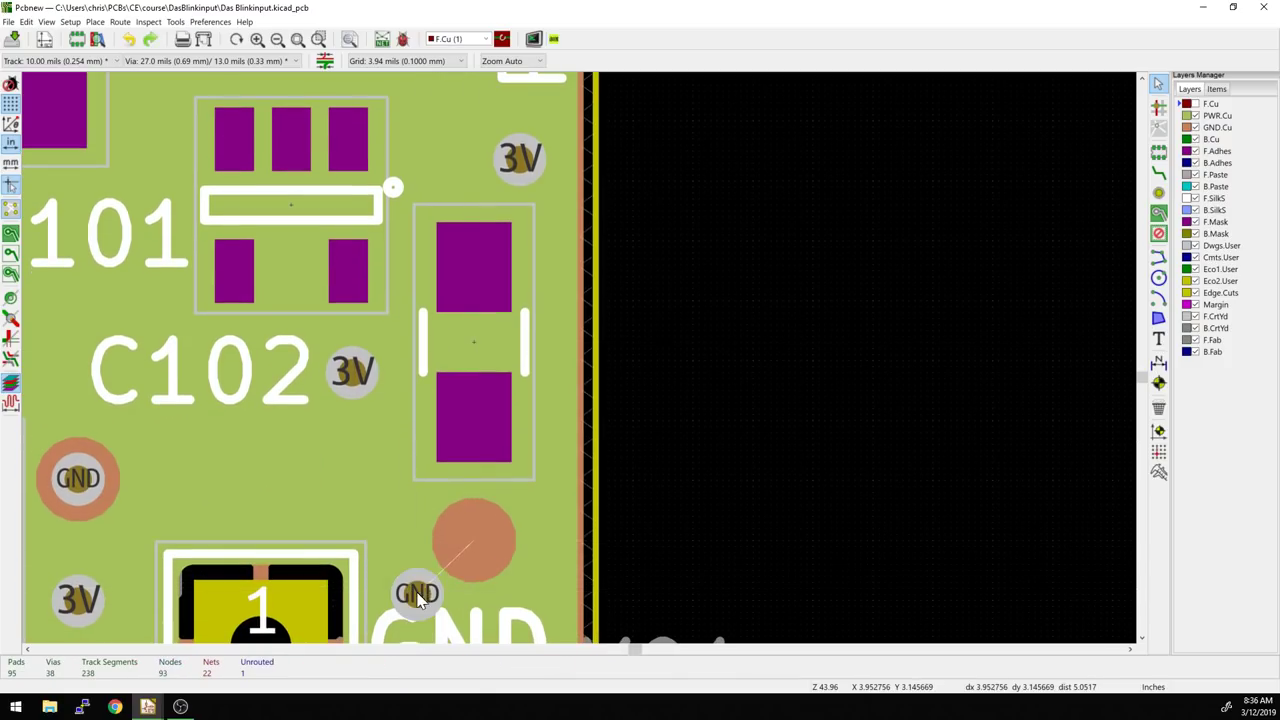
scroll(563, 560, down, 3)
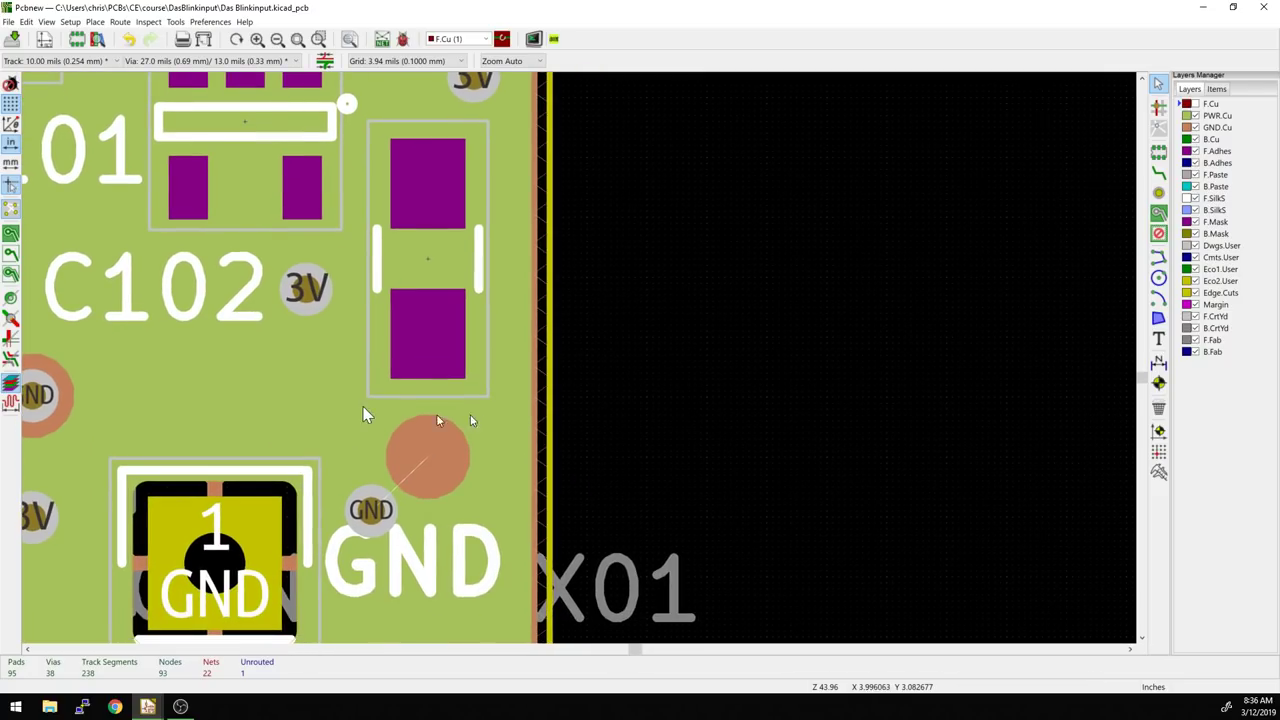
key(Escape)
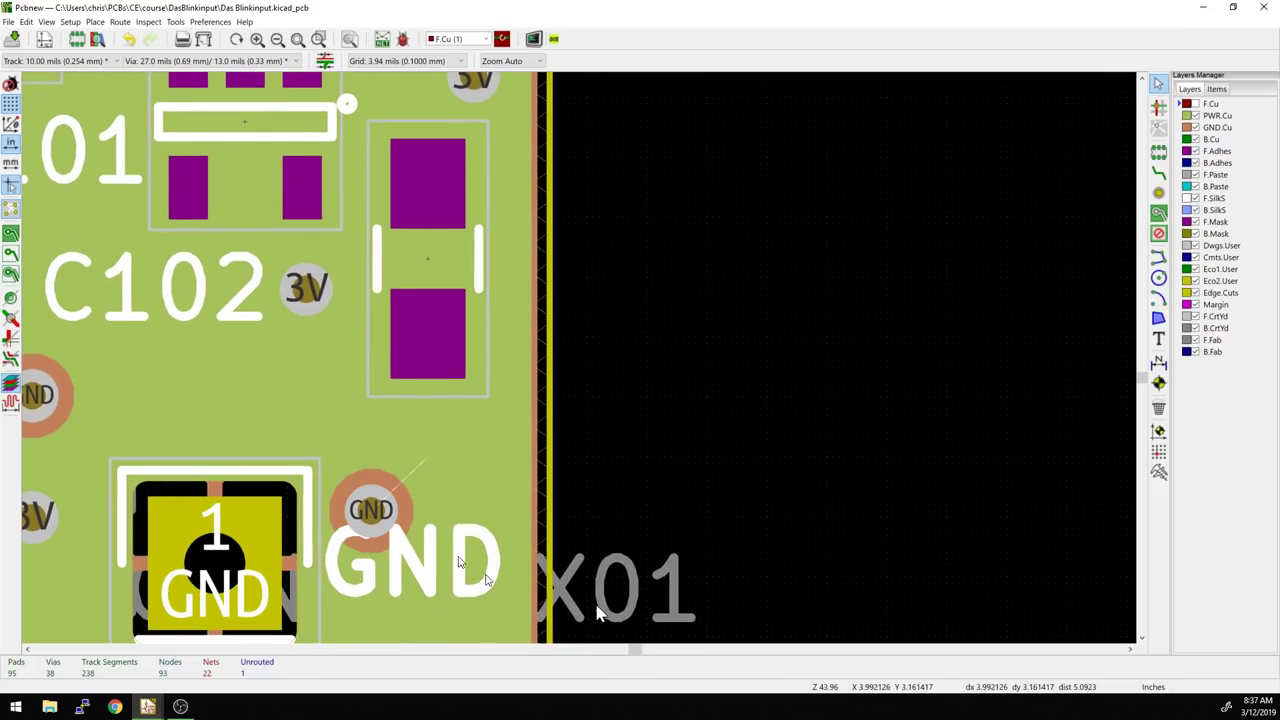
click(428, 478)
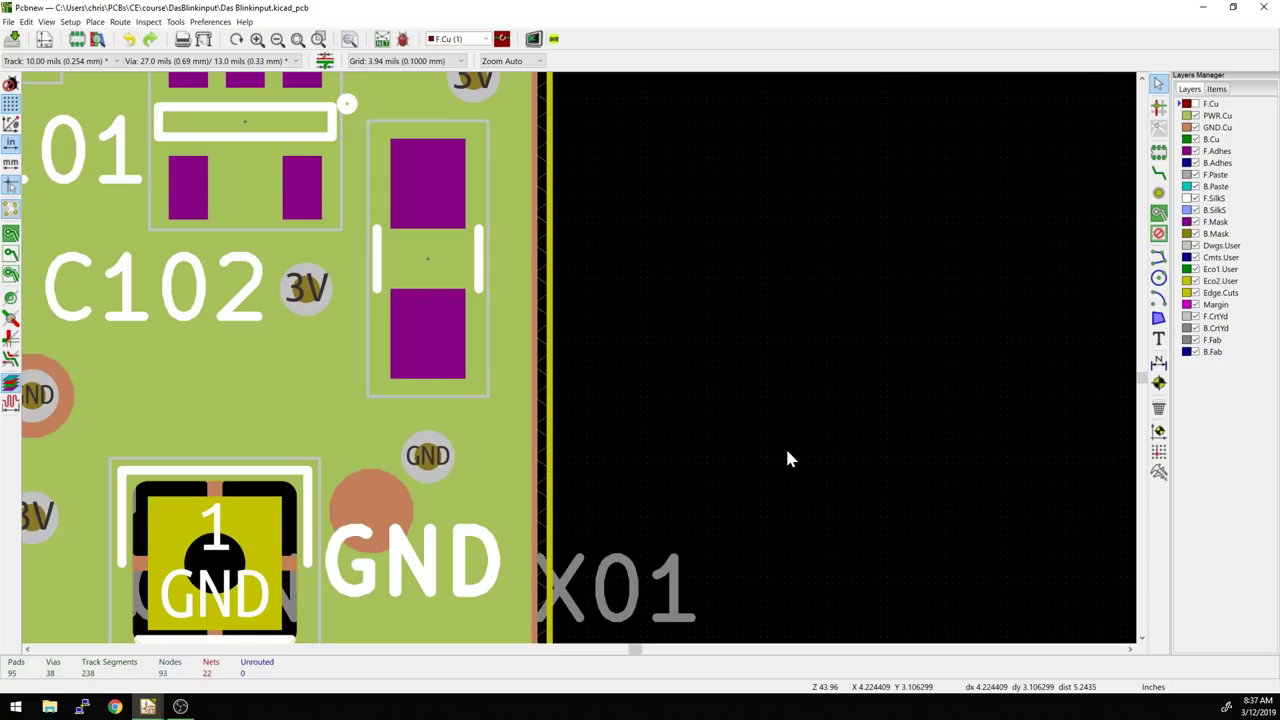
- Set the default pad connection of the GND zone on GND.Cu to Solid
click(553, 398)
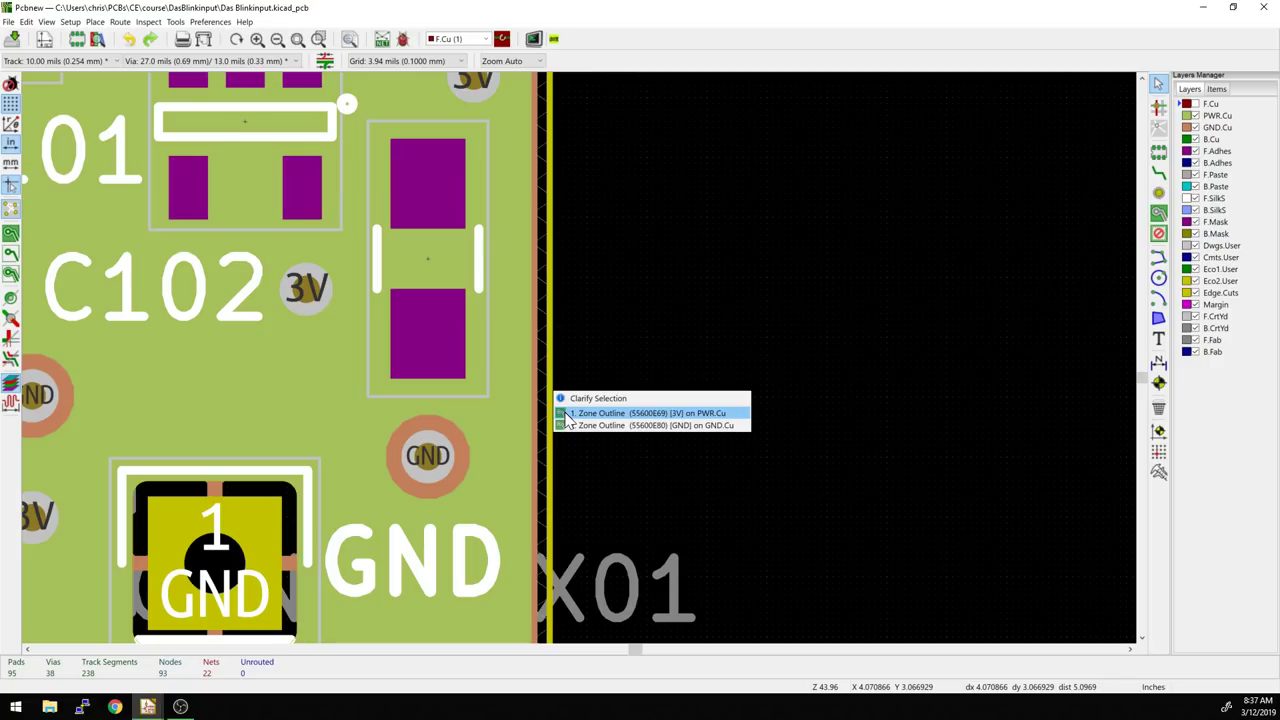
click(600, 425)
key(e)
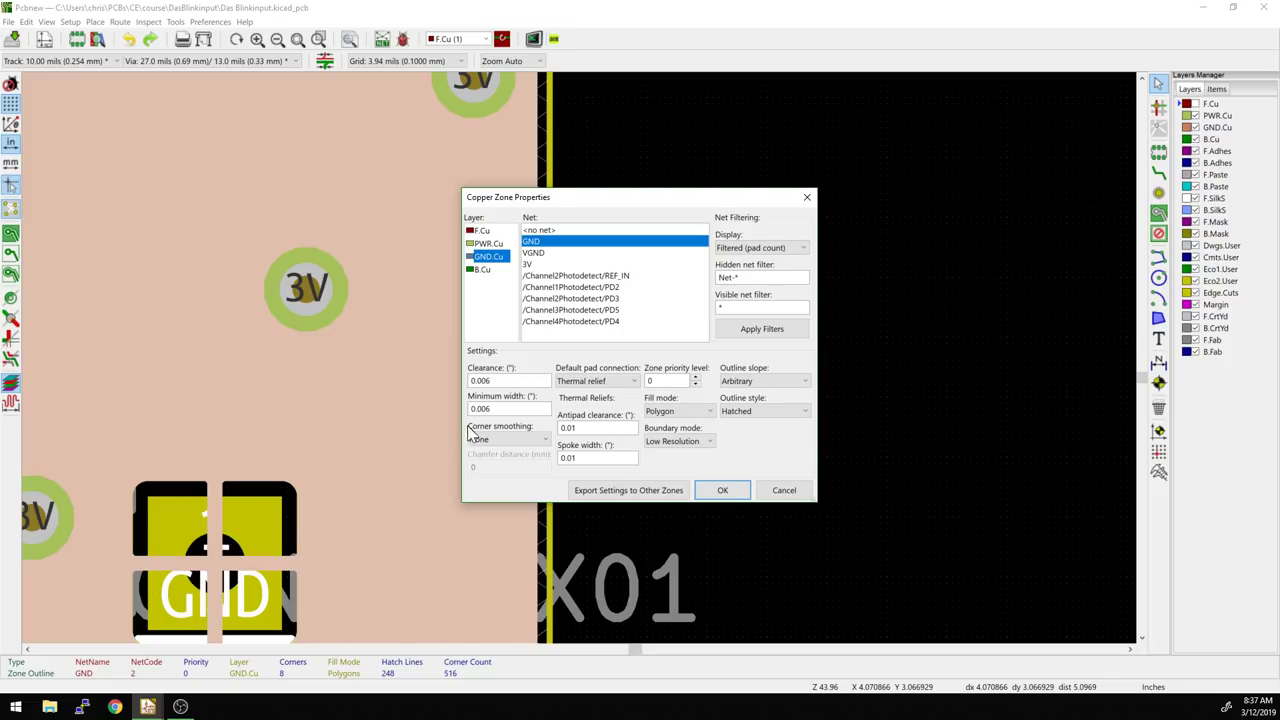
click(576, 386)
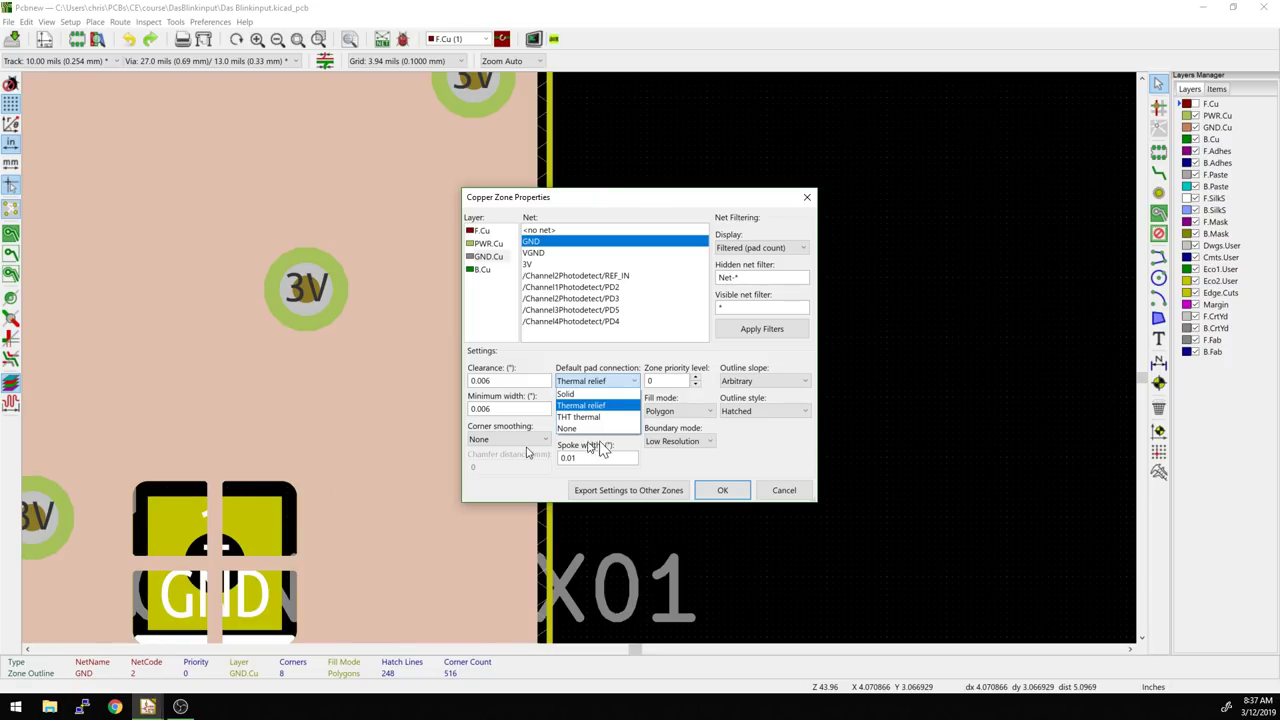
click(582, 395)
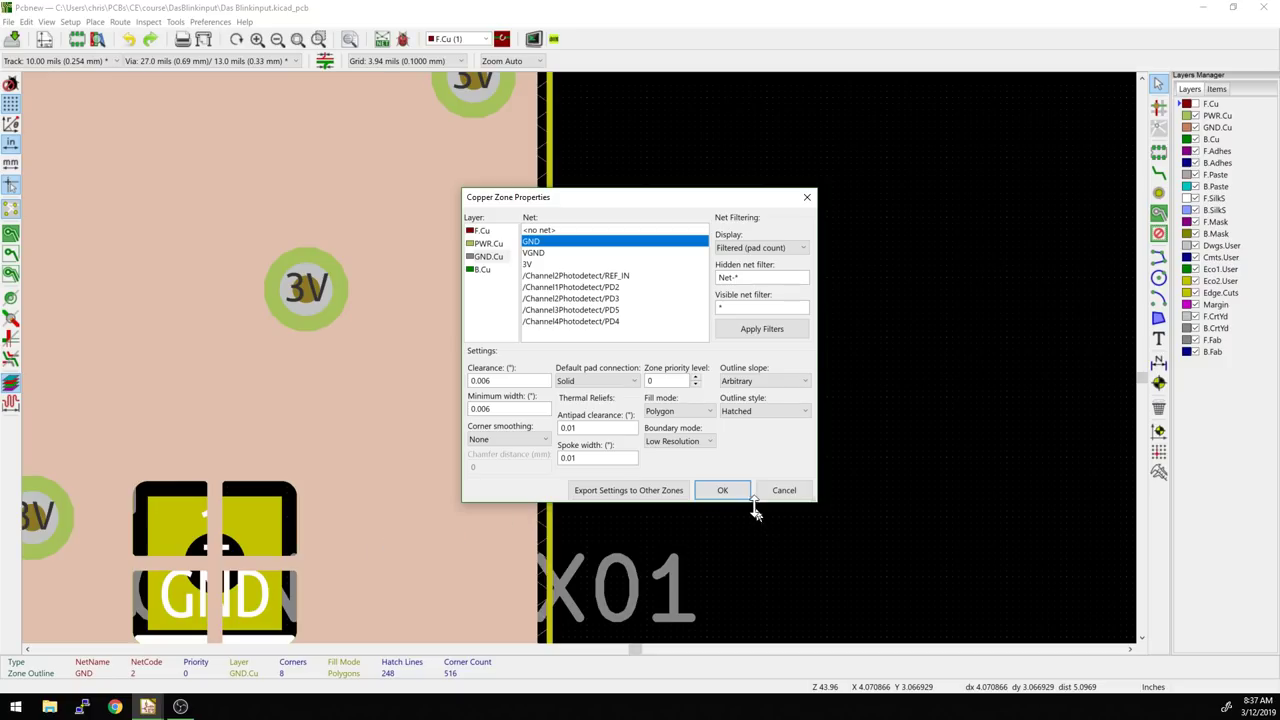
click(722, 490)
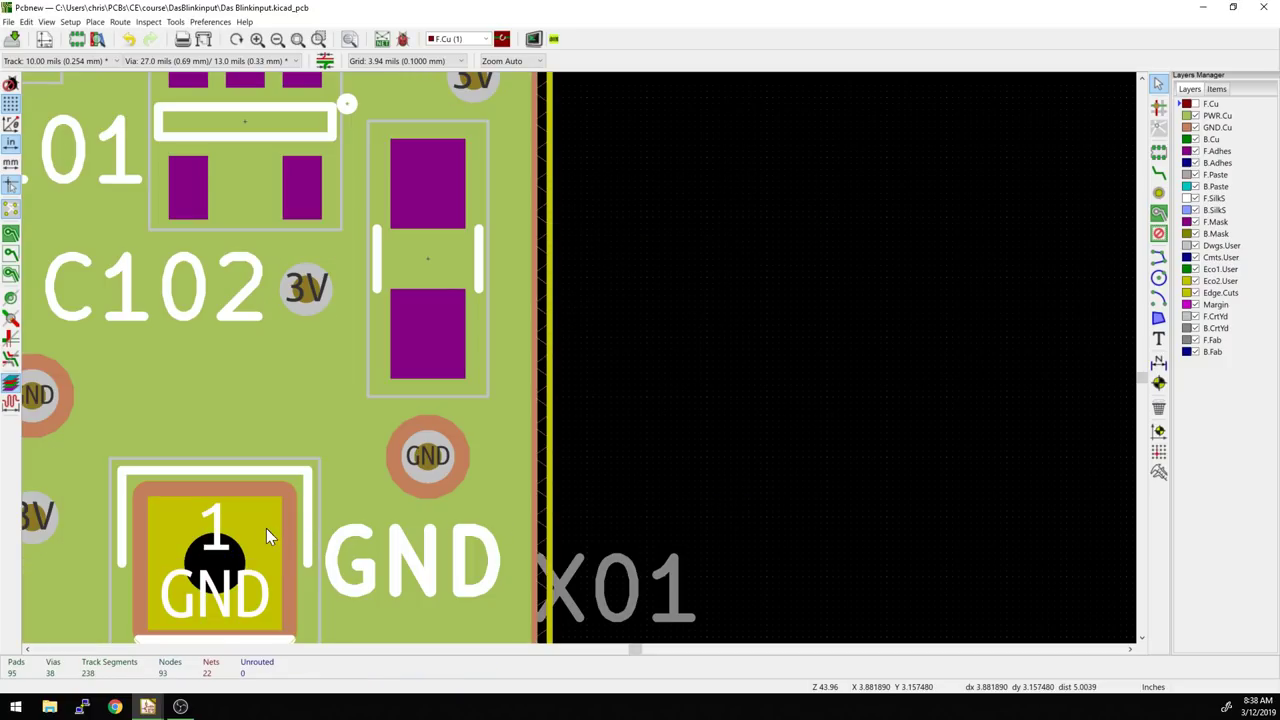
- Make GND.Cu the active layer to inspect the GND pad's connection to the zone
middle_drag(272, 523, 392, 374)
key(F6)
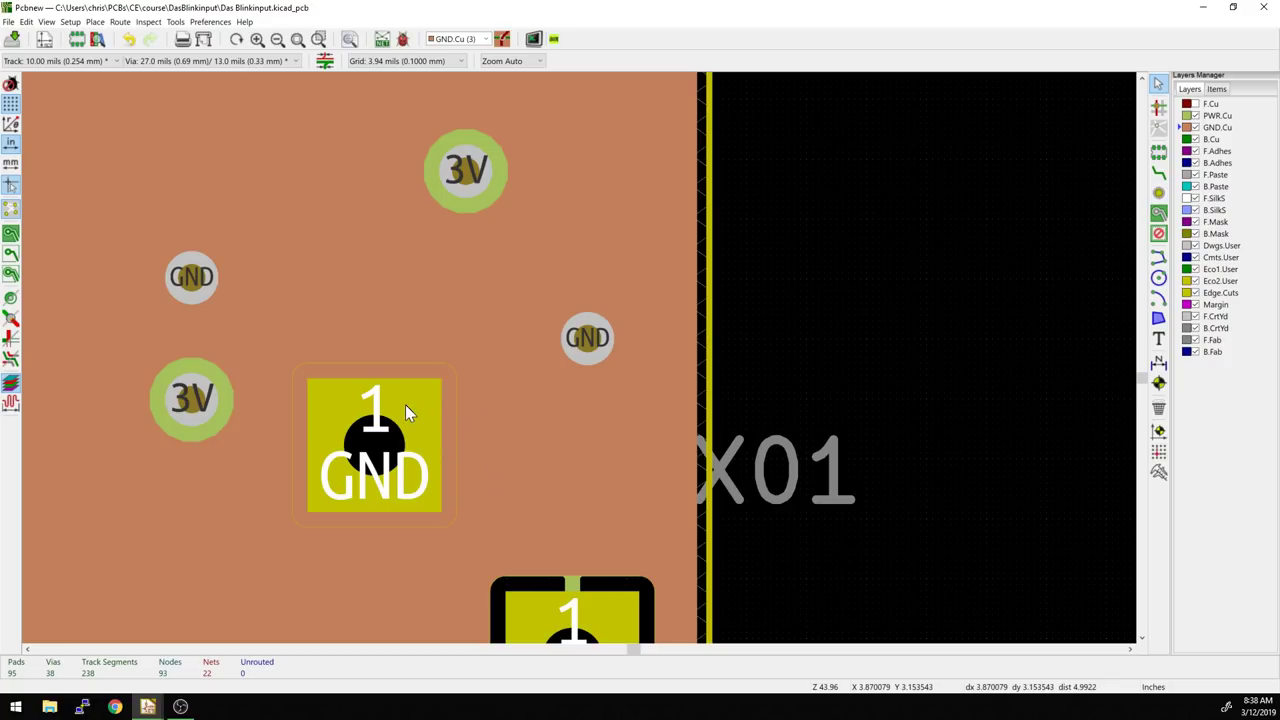
middle_drag(449, 429, 399, 463)
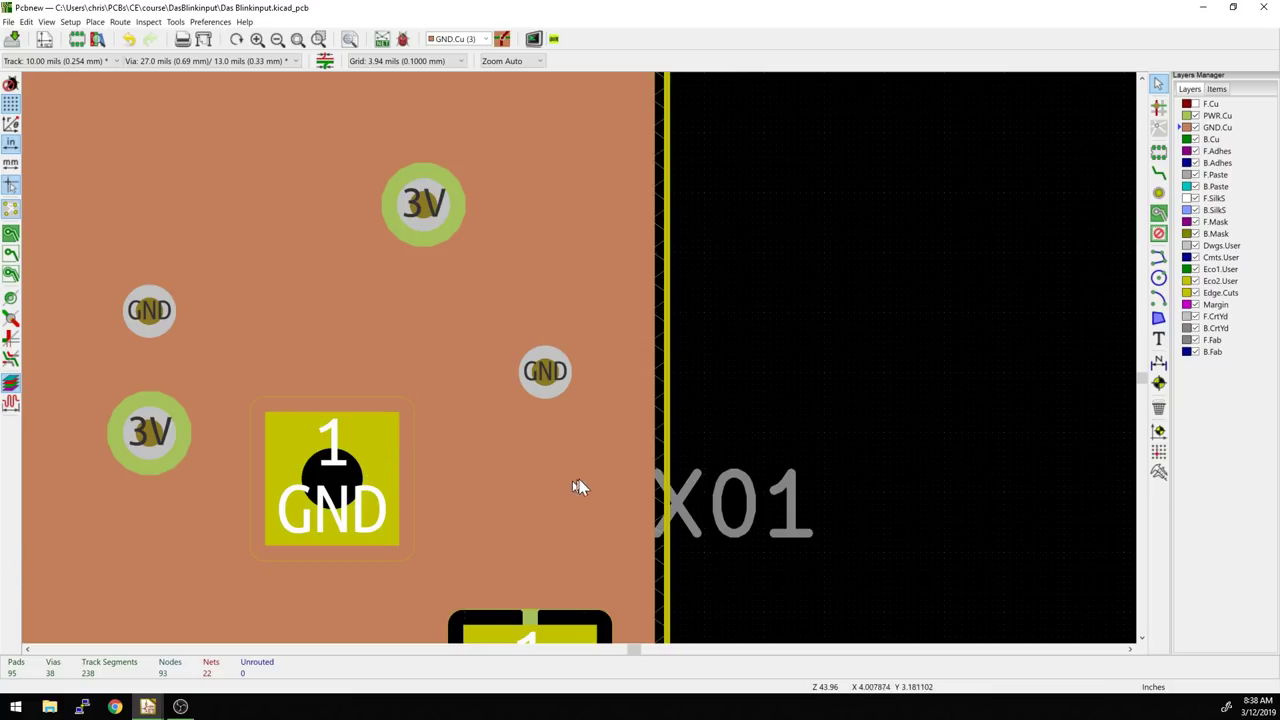
- Set the default pad connection of the GND zone on GND.Cu back to Thermal relief
scroll(660, 445, up, 1)
click(662, 443)
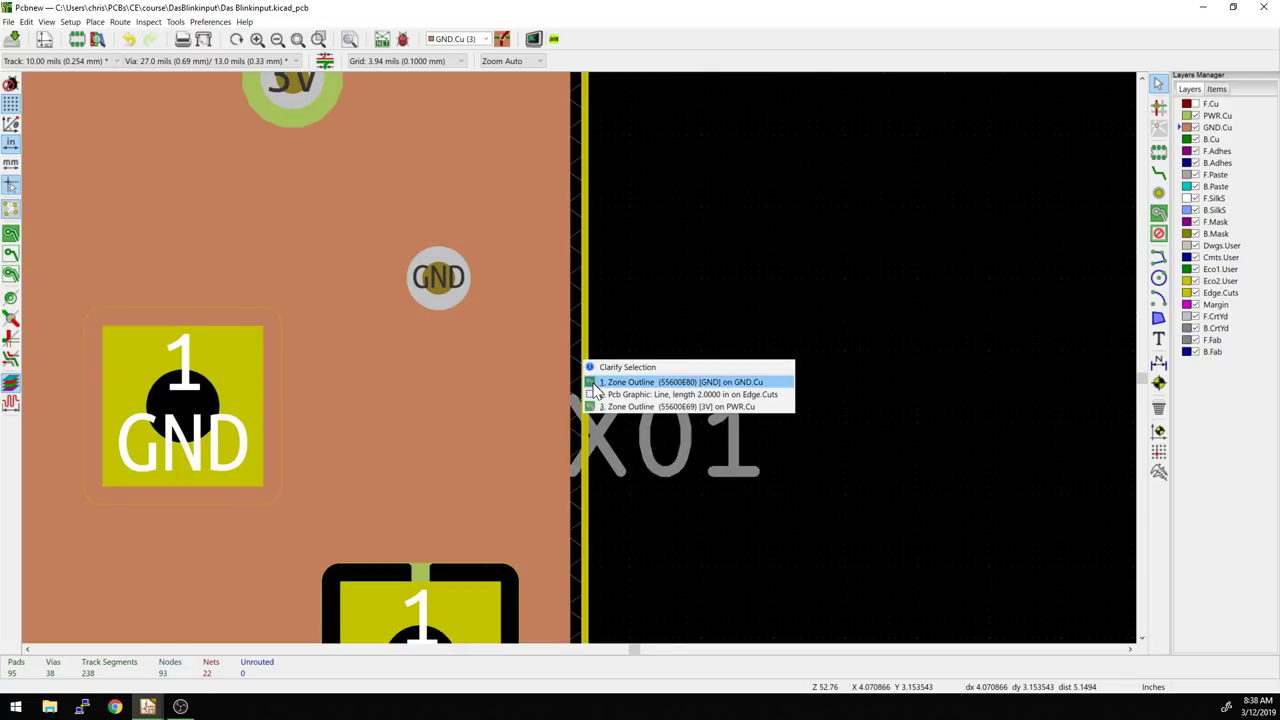
click(590, 381)
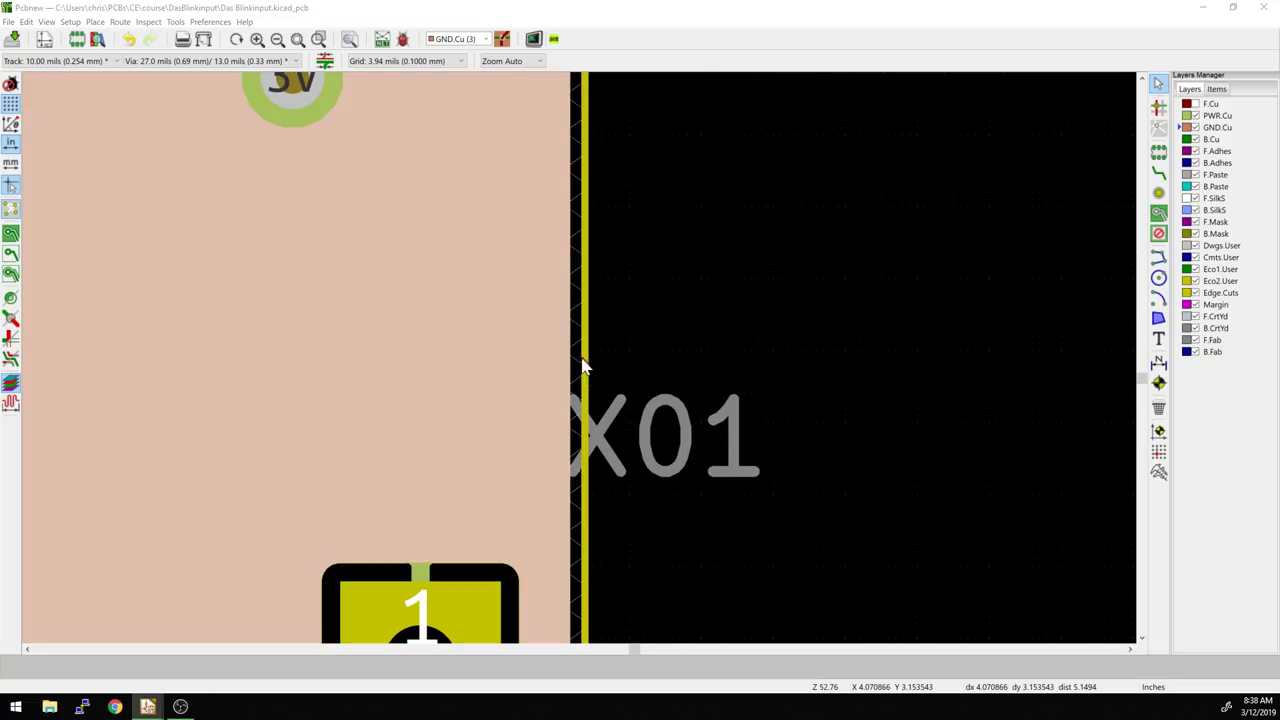
key(e)
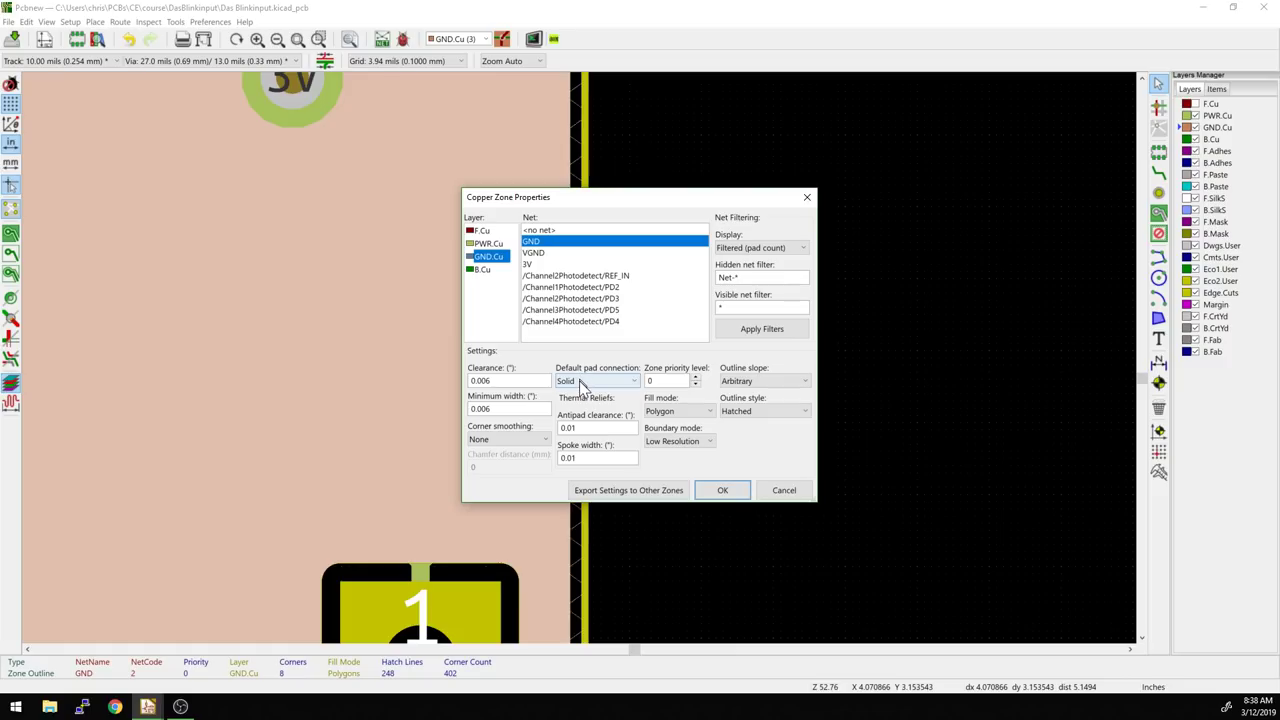
click(582, 381)
click(585, 406)
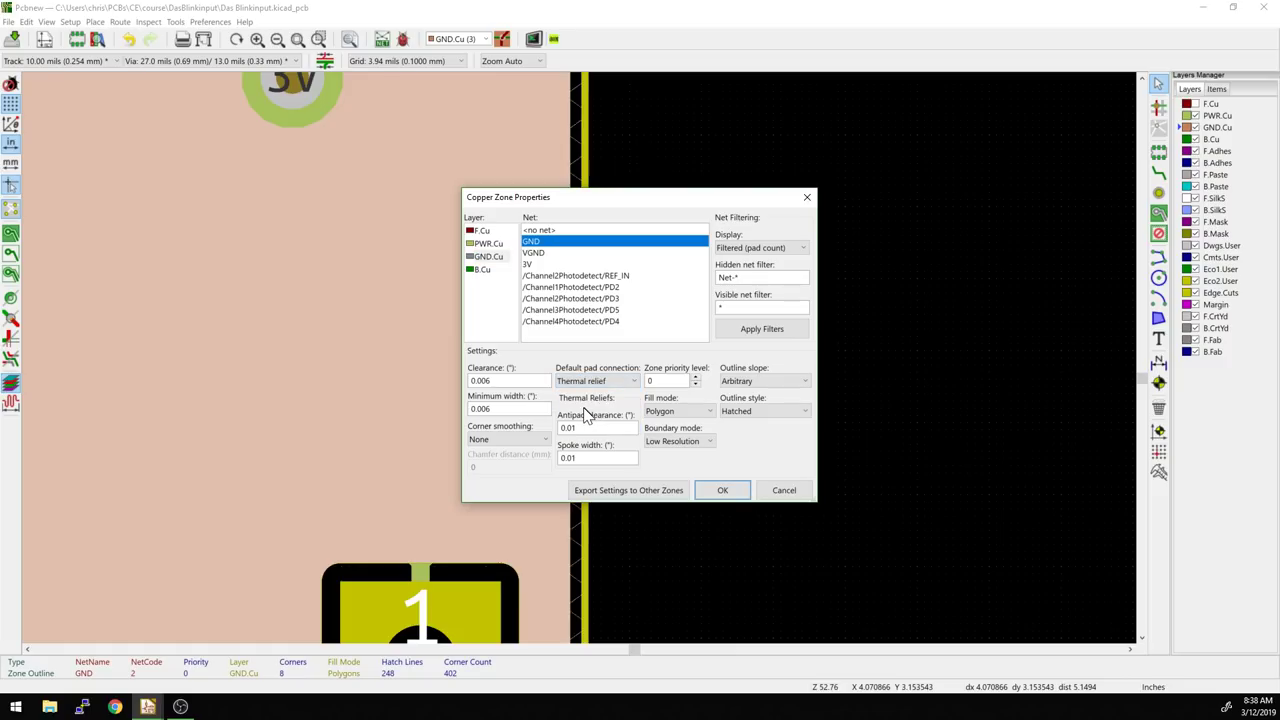
click(722, 490)
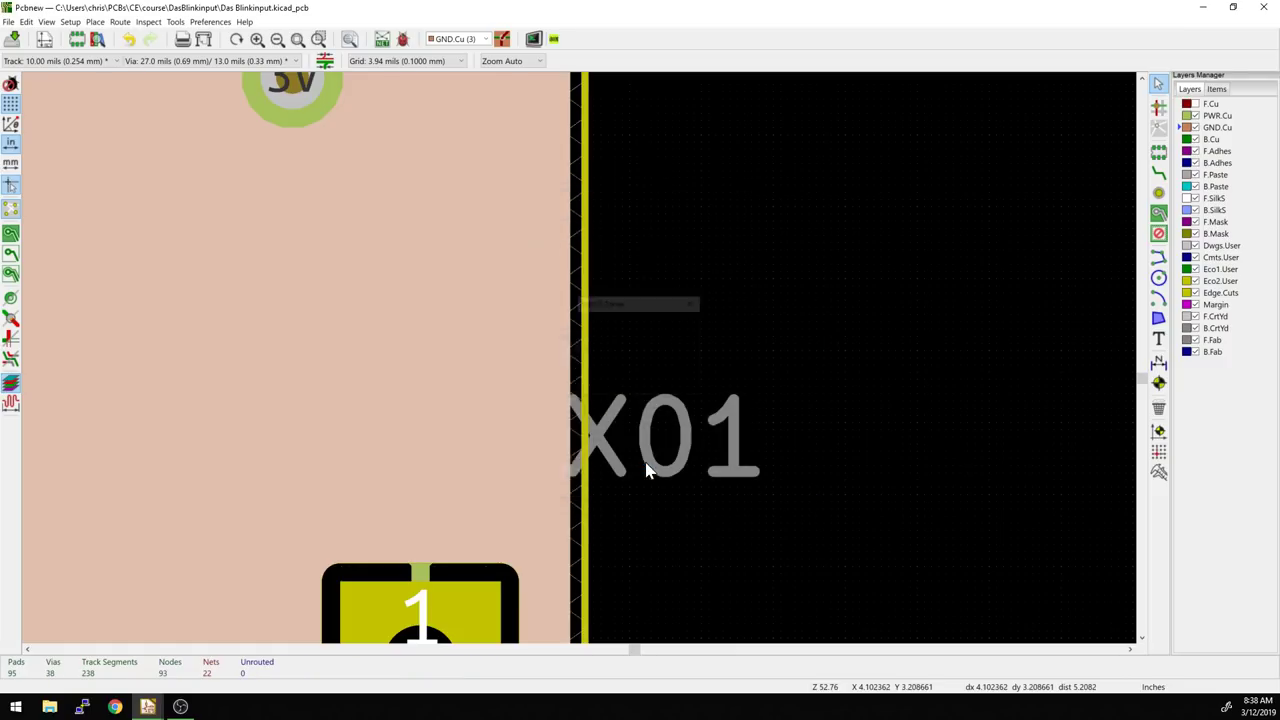
- Set the thermal relief spoke width of the GND zone on GND.Cu to 0.02 inches
click(585, 354)
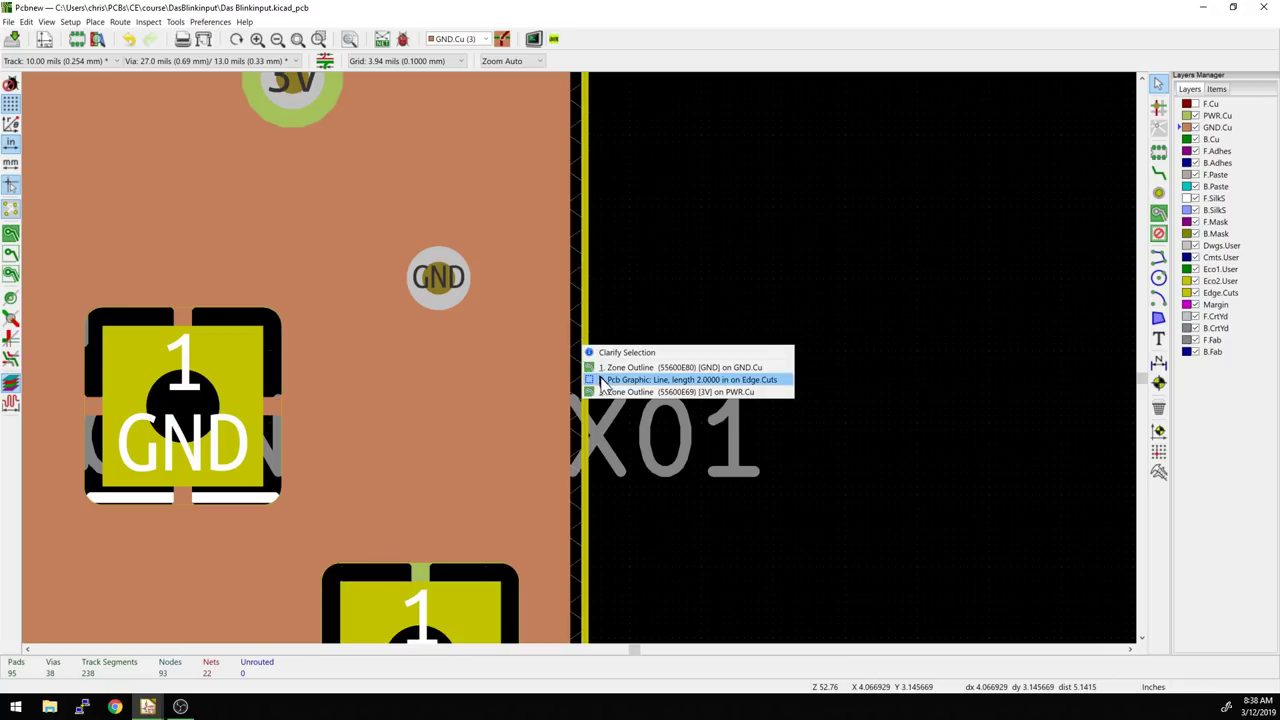
click(610, 369)
key(e)
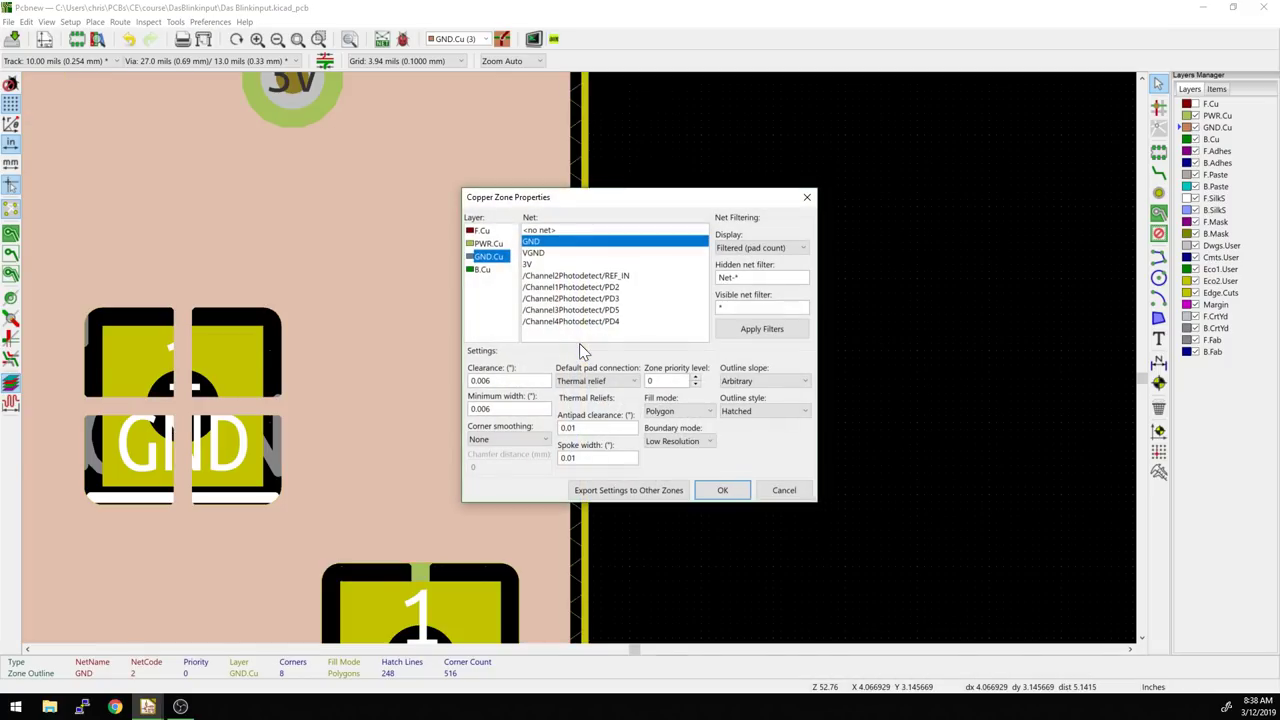
click(596, 457)
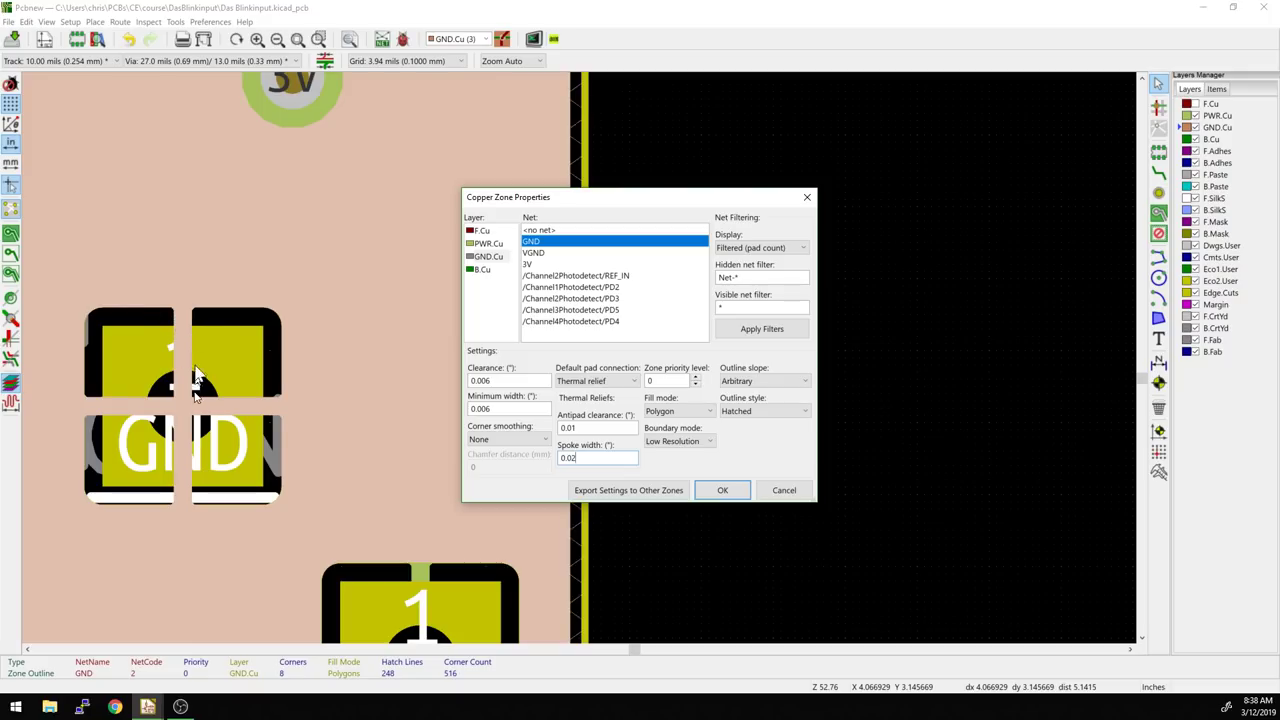
click(716, 489)
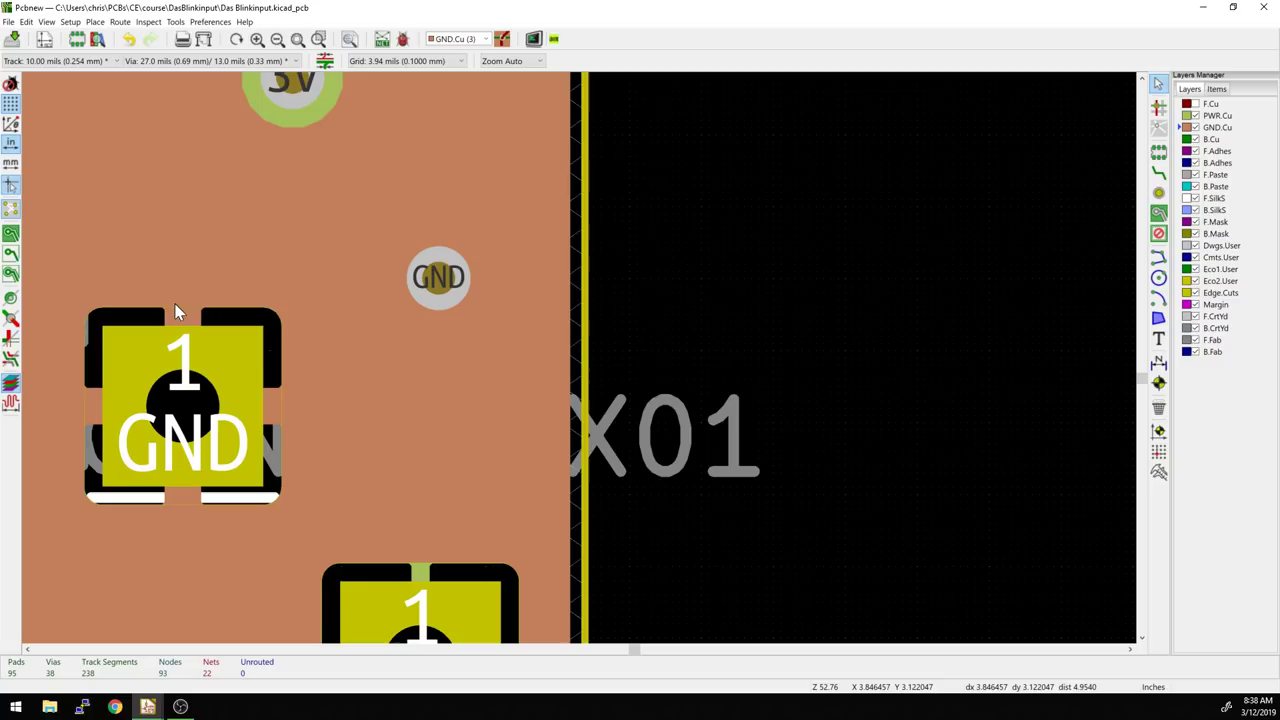
- Examine the GND pad's thermal relief spokes and the surrounding pads and vias on the GND.Cu plane
scroll(252, 347, down, 1)
middle_drag(252, 347, 366, 323)
scroll(366, 323, up, 1)
scroll(581, 362, up, 1)
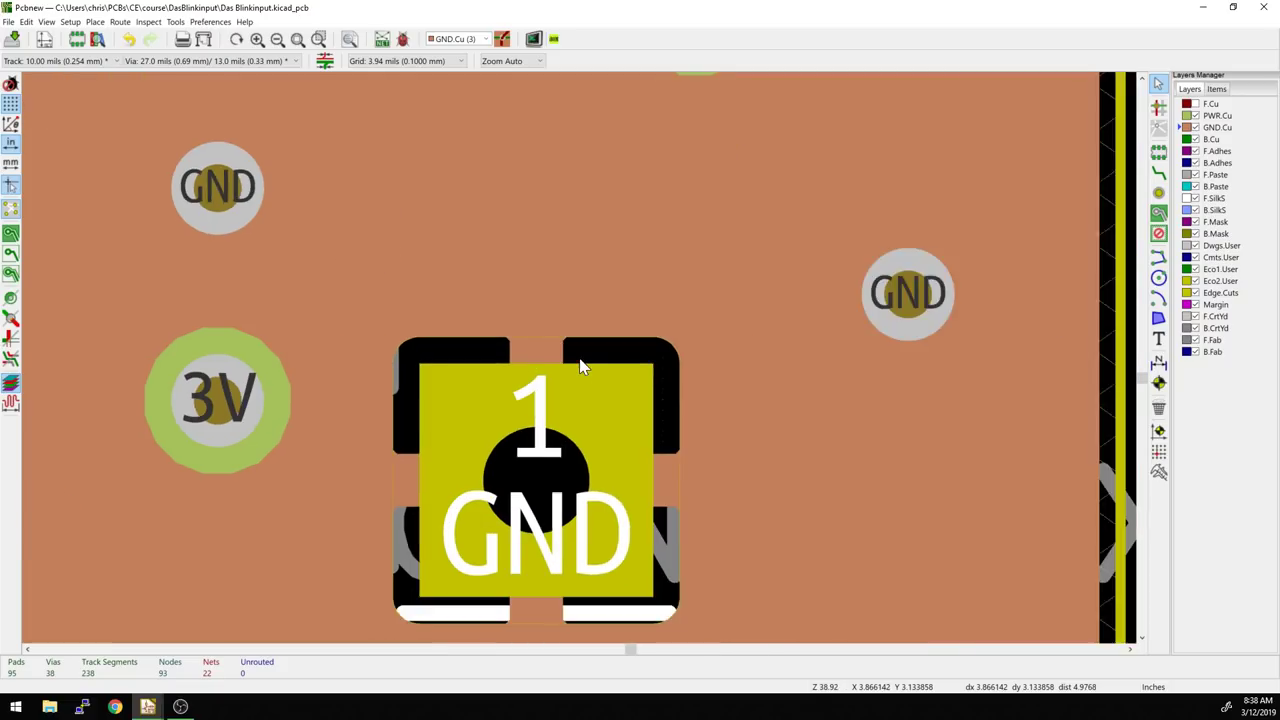
scroll(483, 346, down, 2)
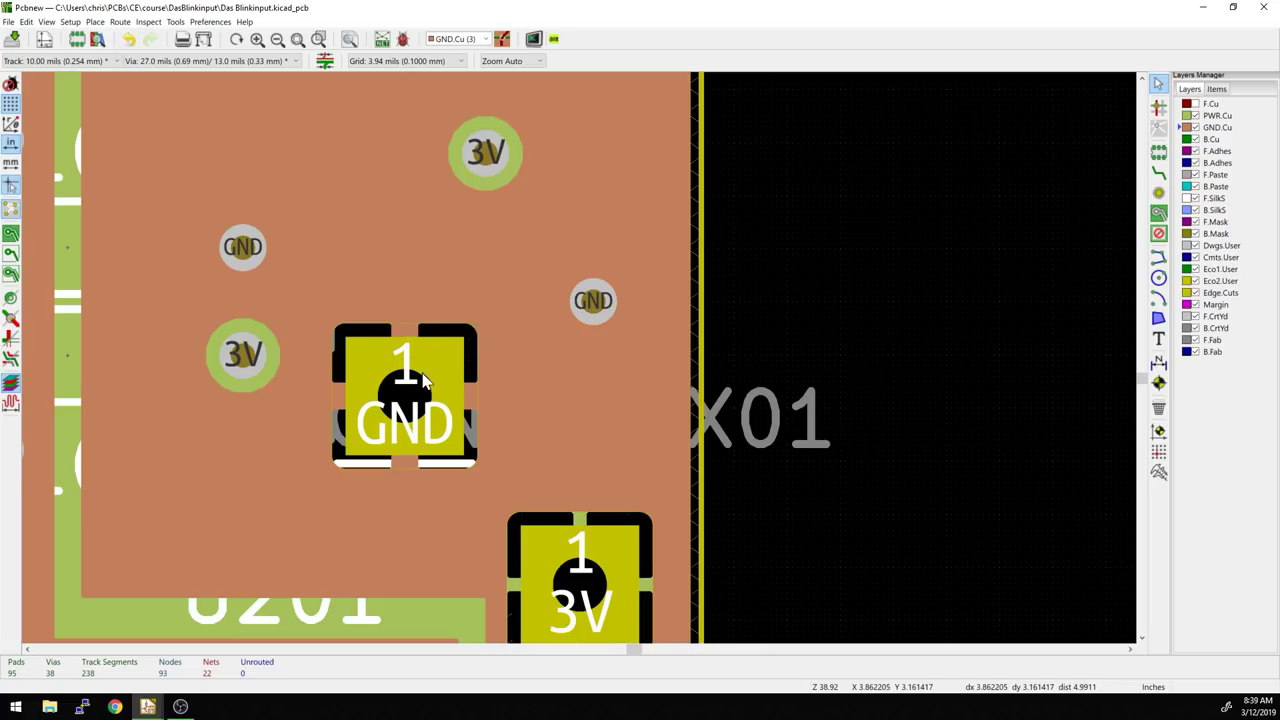
scroll(405, 367, down, 1)
scroll(575, 366, down, 3)
scroll(571, 366, up, 2)
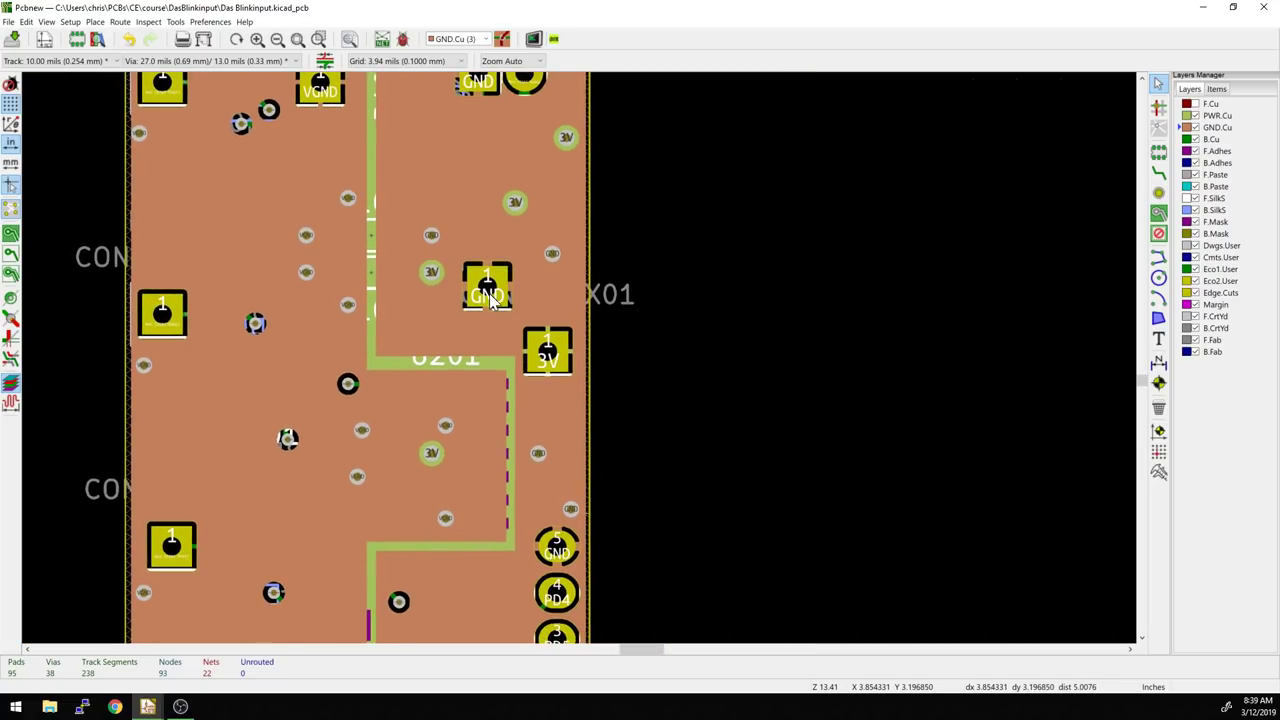
middle_drag(422, 183, 400, 323)
scroll(563, 406, up, 4)
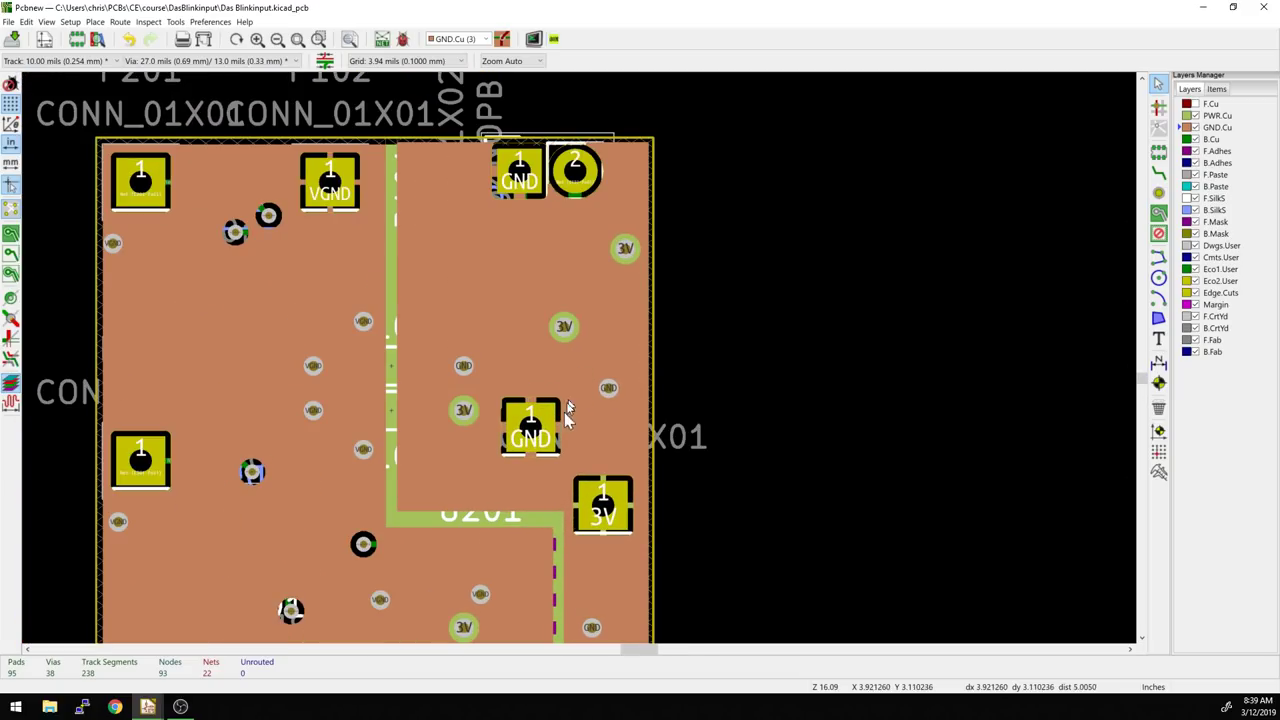
scroll(585, 365, down, 3)
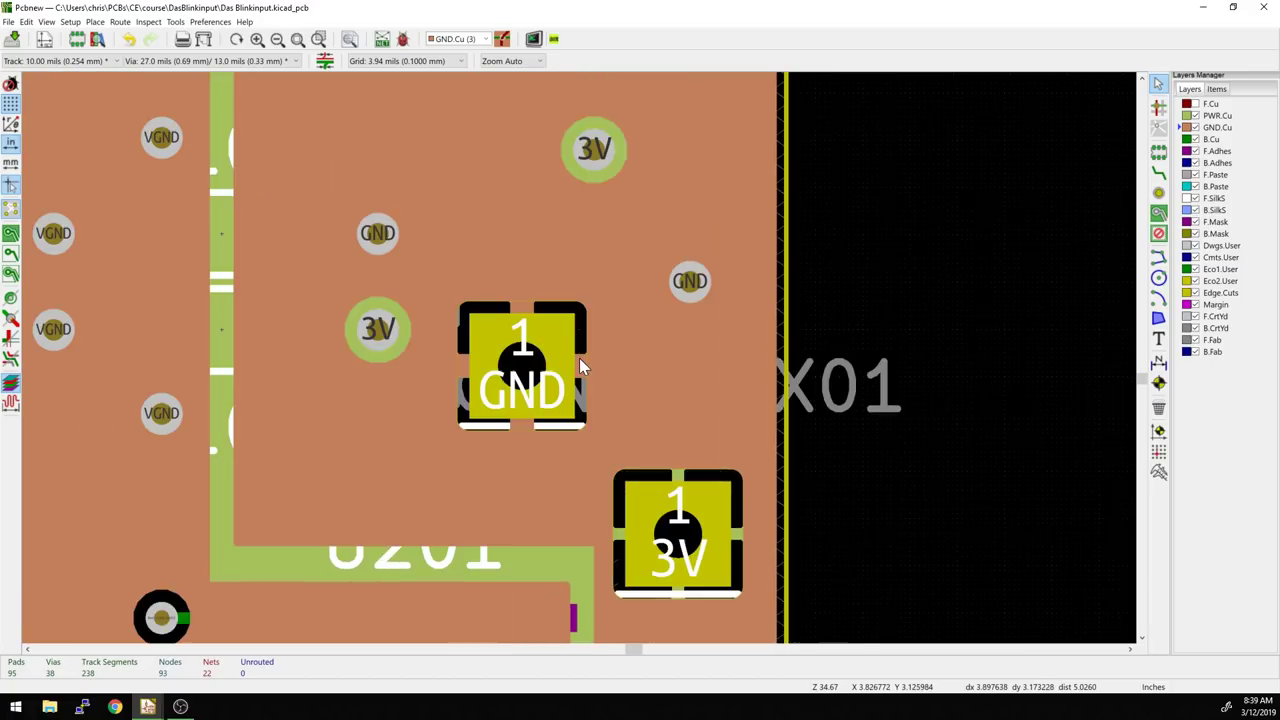
scroll(623, 353, up, 1)
middle_drag(623, 353, 457, 343)
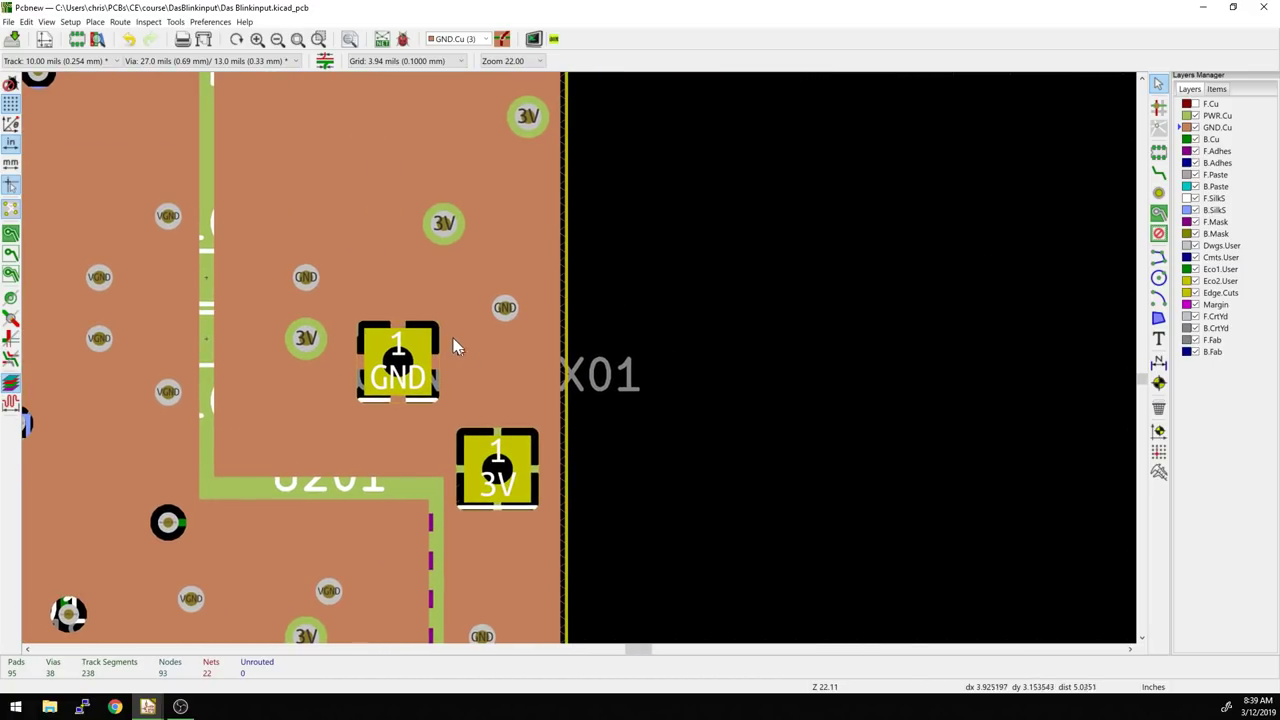
- Make F.Cu the active layer and turn on its visibility to work on the area around U201
key(Page_Up)
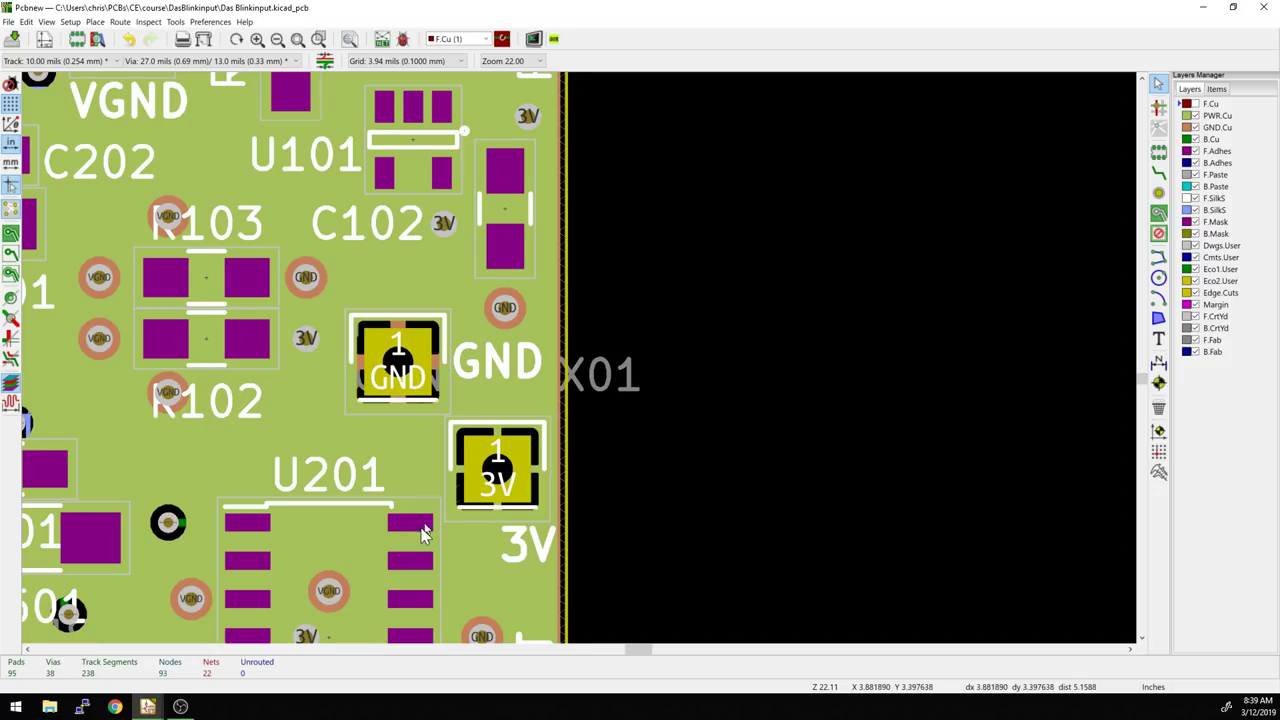
middle_drag(423, 529, 419, 344)
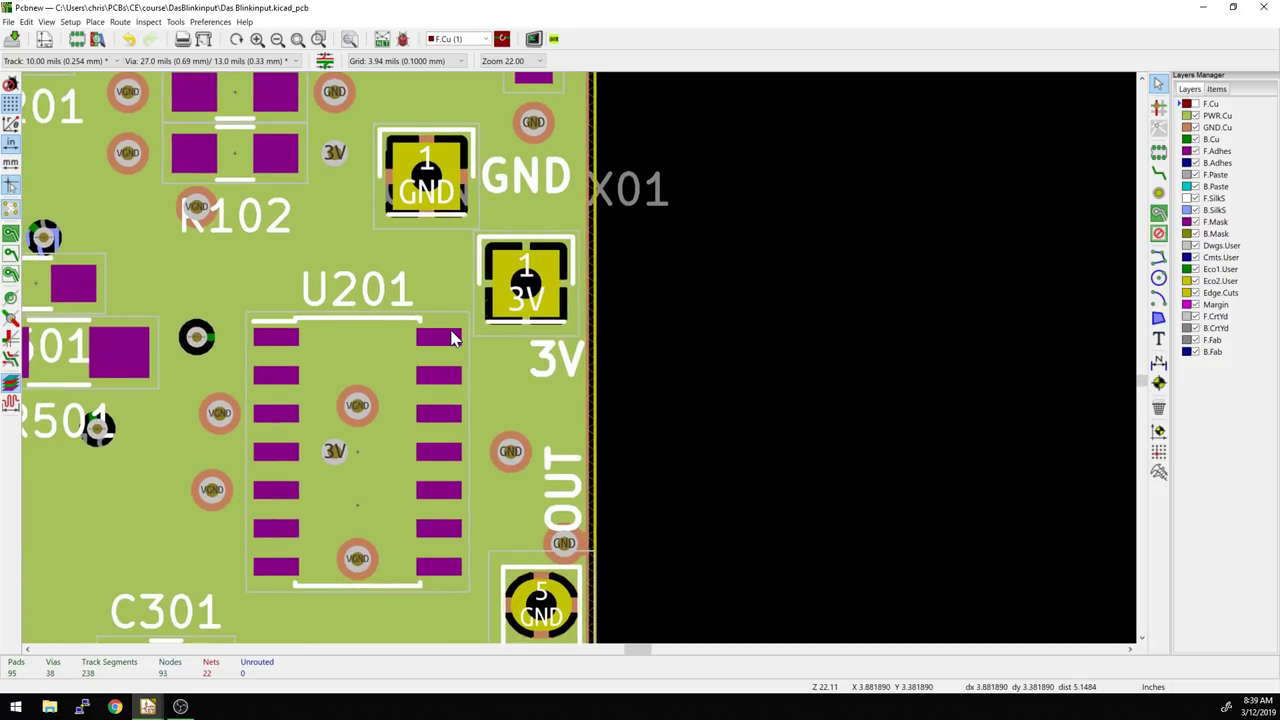
scroll(582, 341, down, 4)
mouse_move(579, 358)
middle_down()
mouse_move(557, 375)
mouse_move(571, 365)
middle_up()
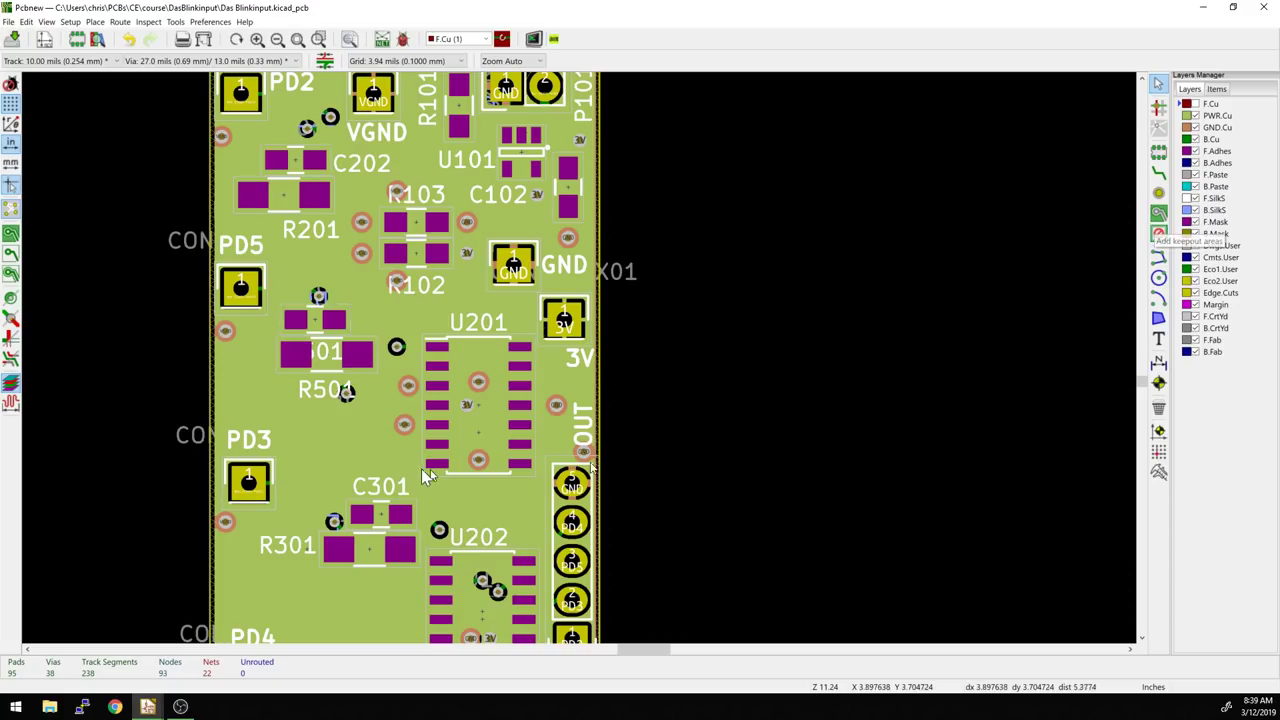
scroll(421, 468, up, 3)
scroll(589, 364, up, 1)
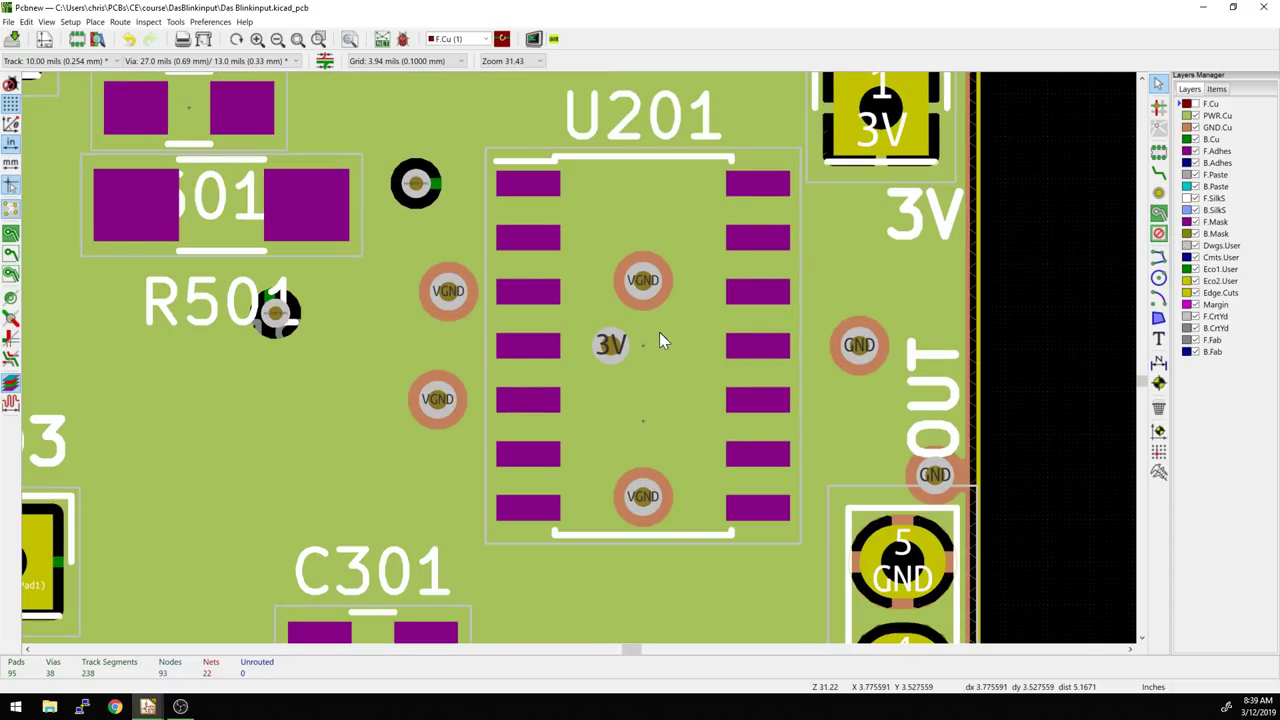
click(1195, 104)
middle_drag(708, 306, 622, 288)
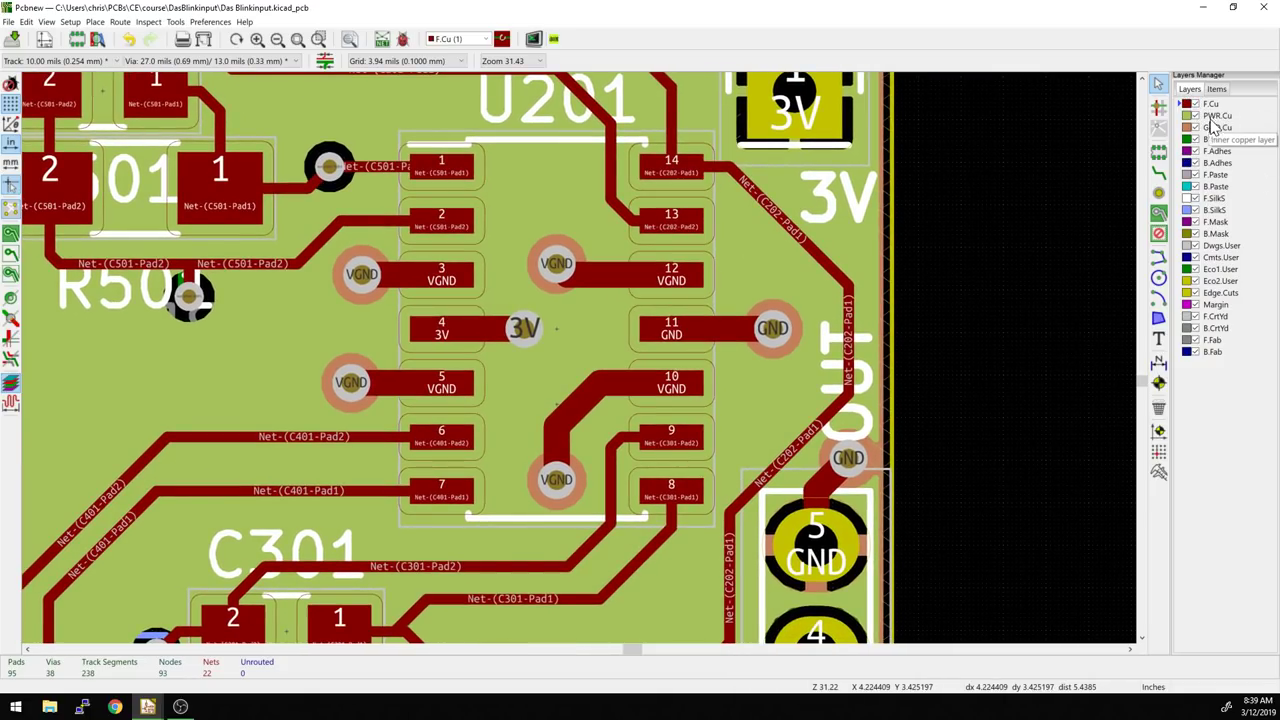
- Draw a roughly rectangular copper zone on F.Cu for net VGND, enclosing pads 10 to 12 of U201 and the nearby GND via
click(1158, 212)
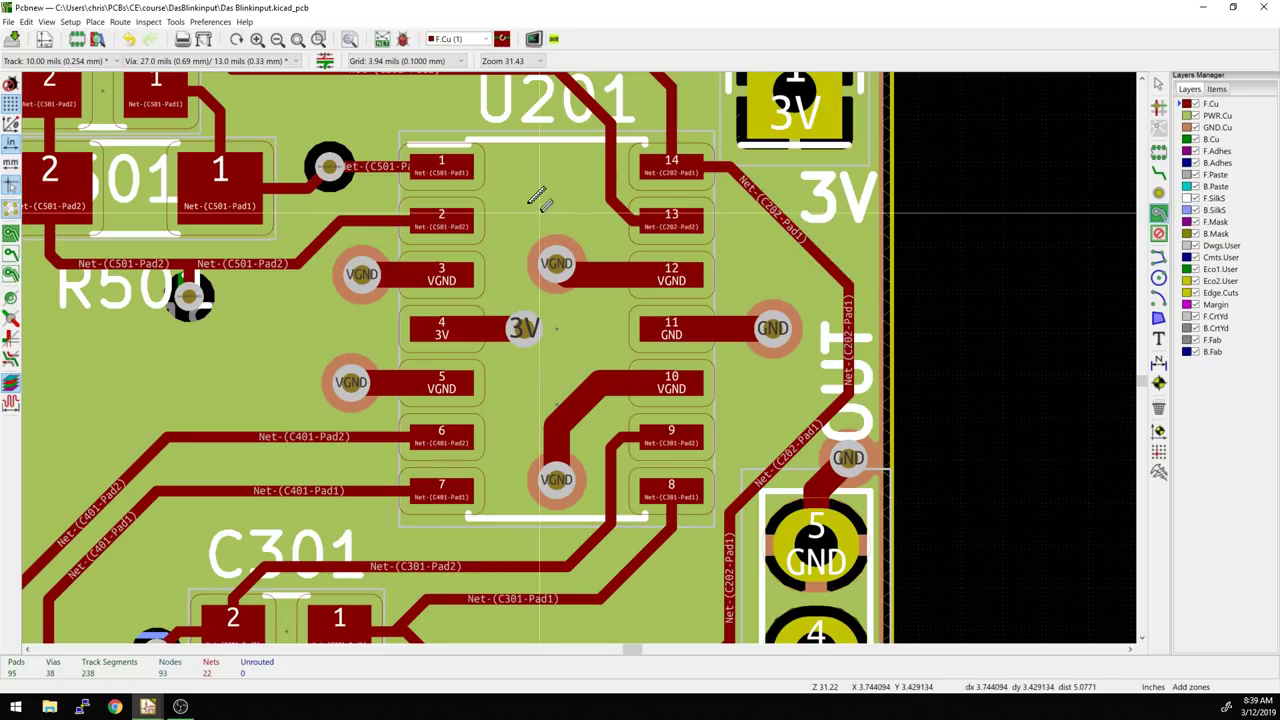
click(526, 278)
click(541, 254)
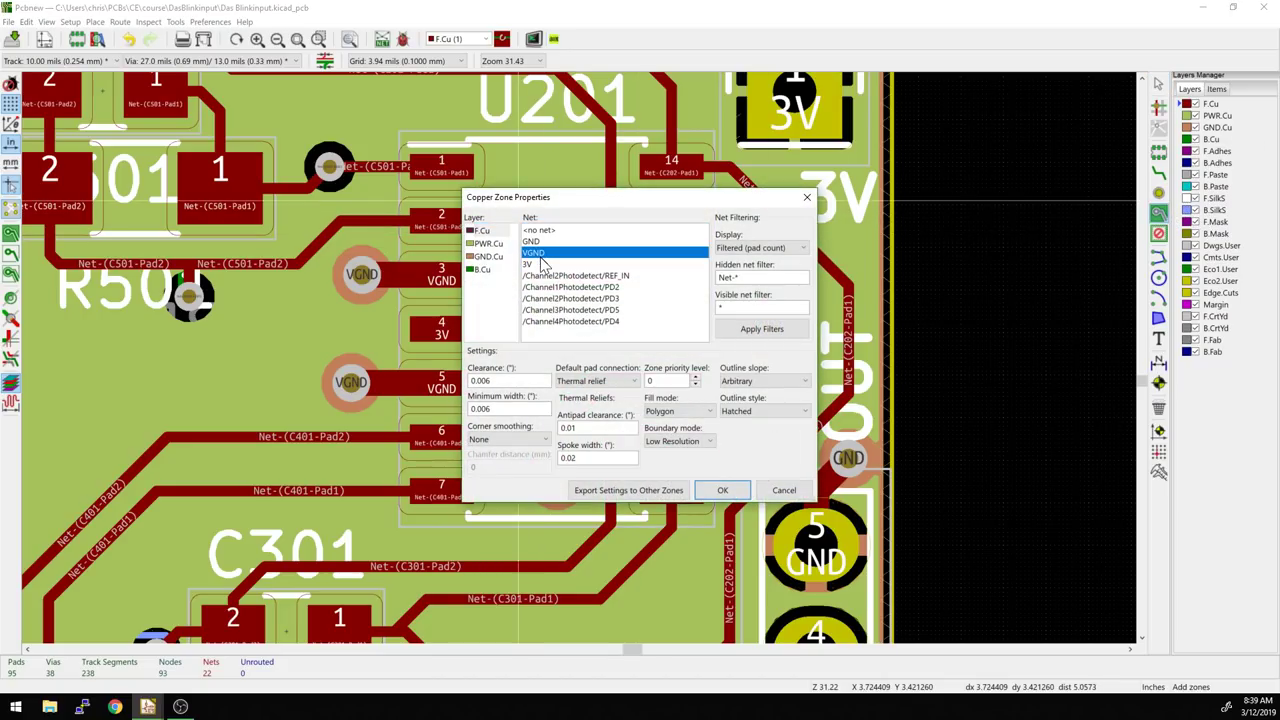
click(722, 490)
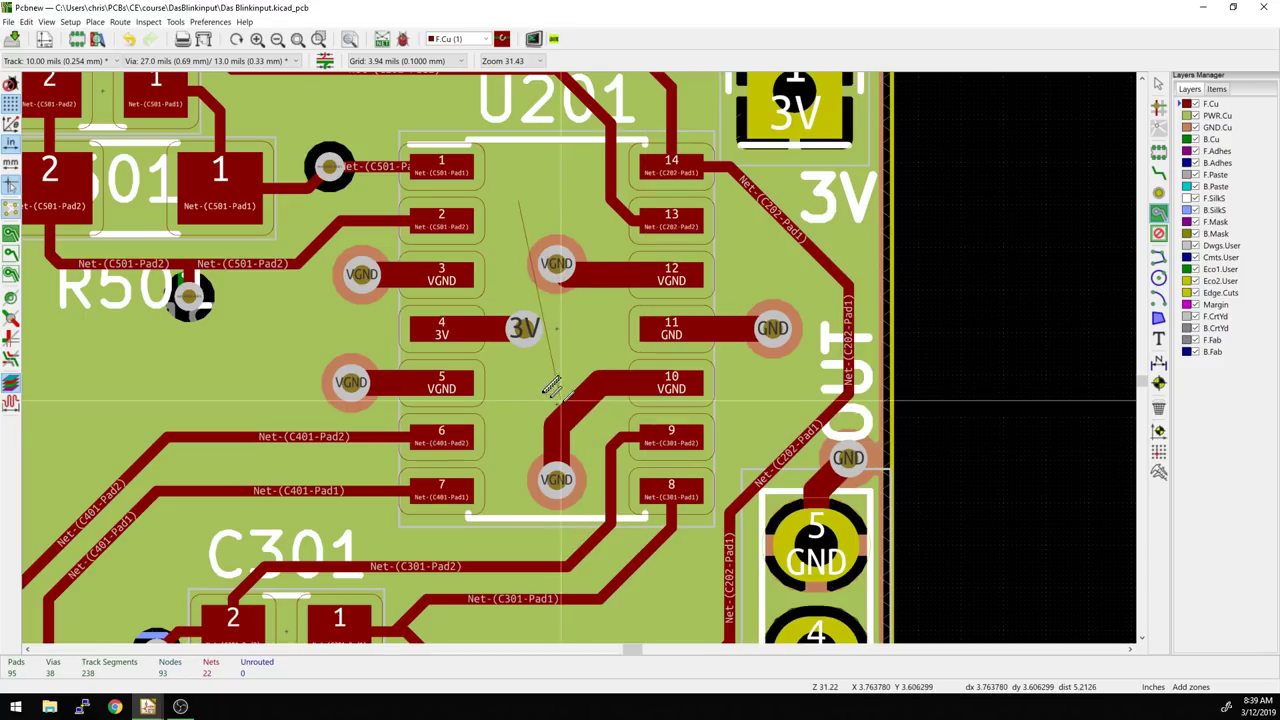
click(520, 388)
click(822, 392)
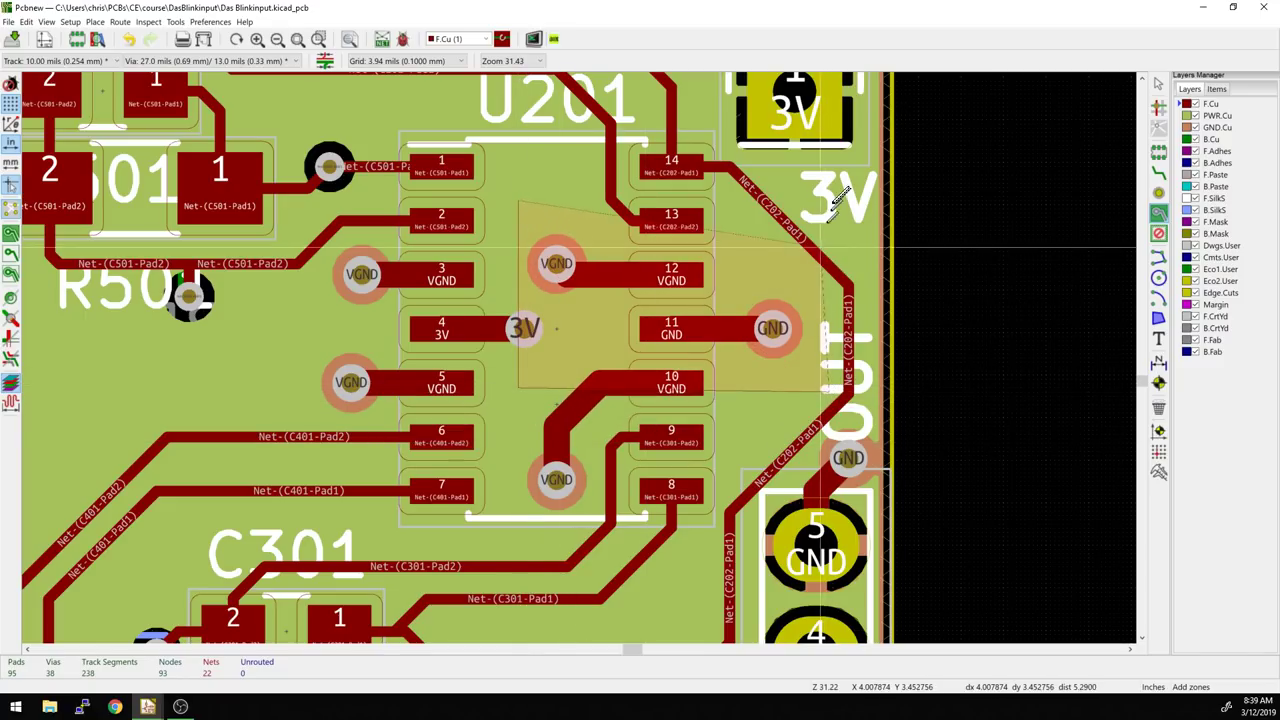
click(828, 206)
double_click(553, 216)
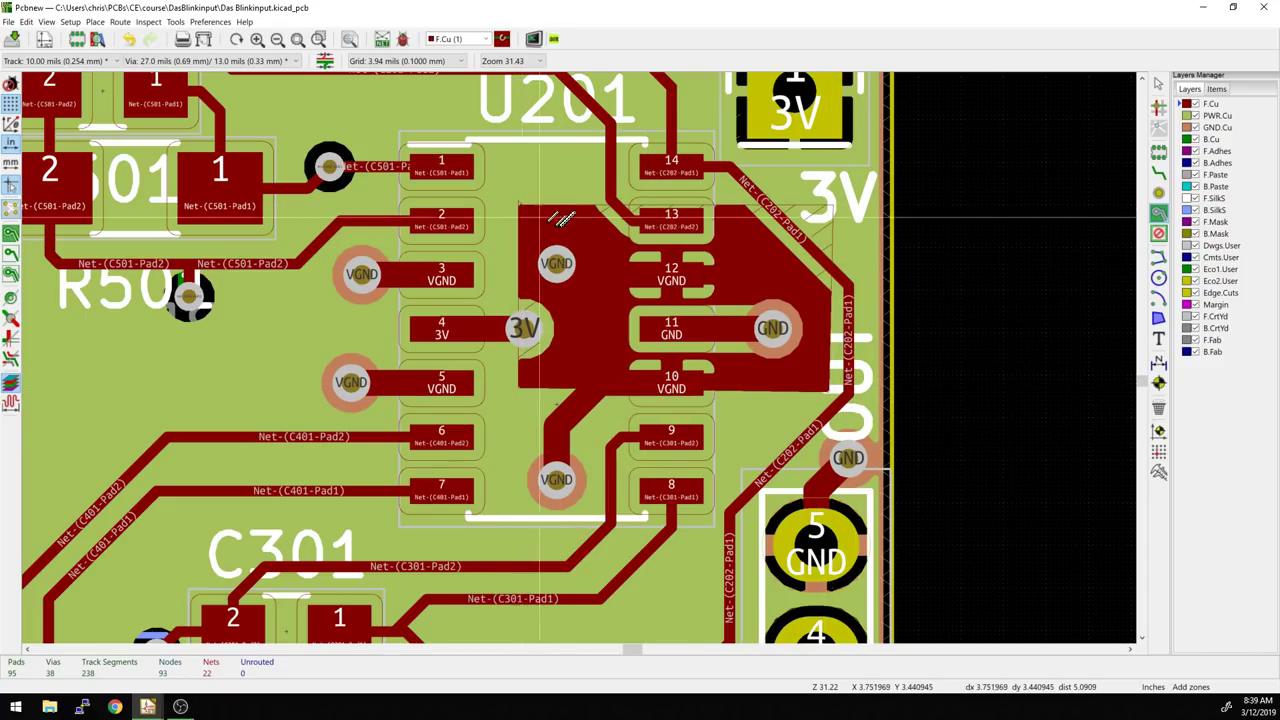
- Set the thermal relief spoke width of the VGND zone on F.Cu to 0.01 inches
scroll(714, 265, up, 3)
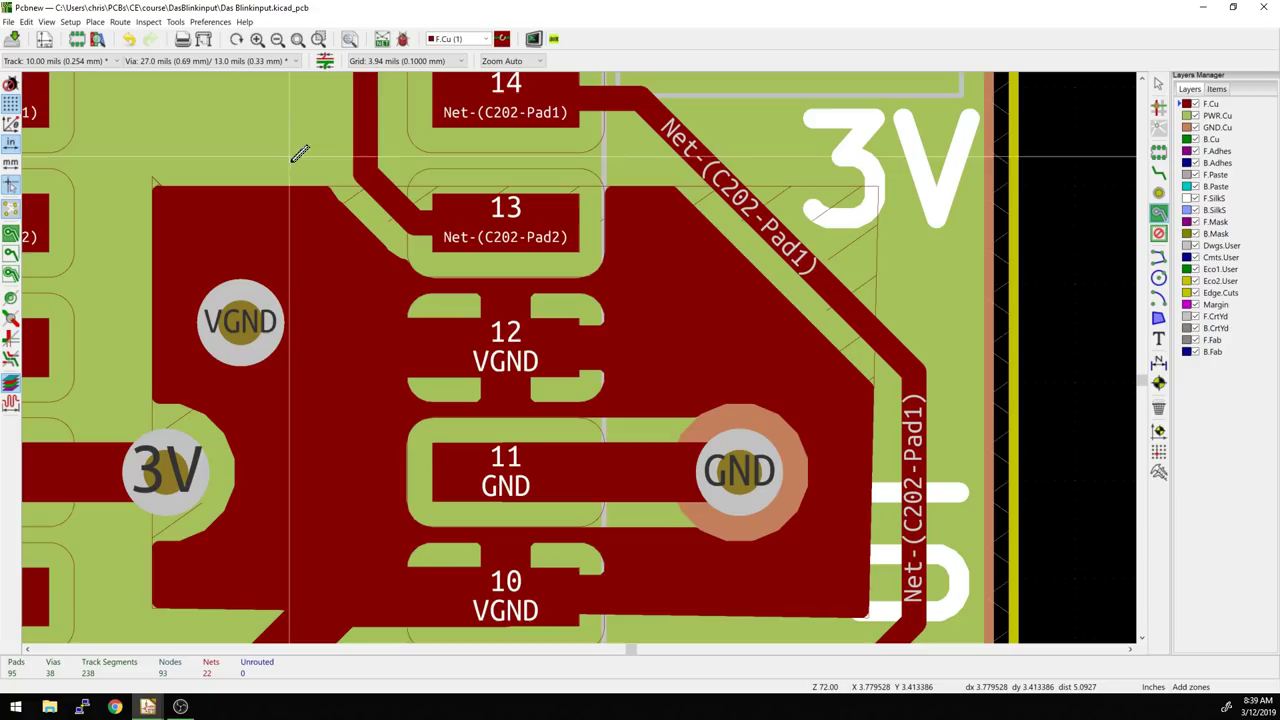
double_click(293, 194)
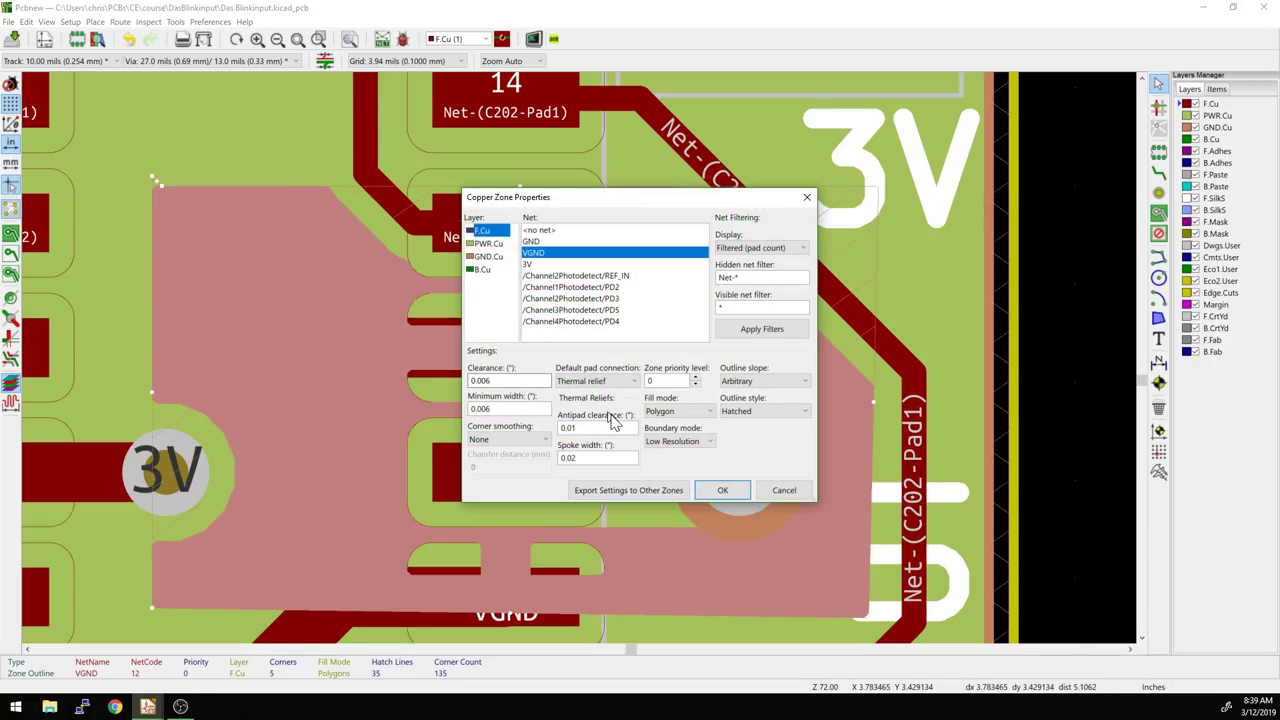
key(Return)
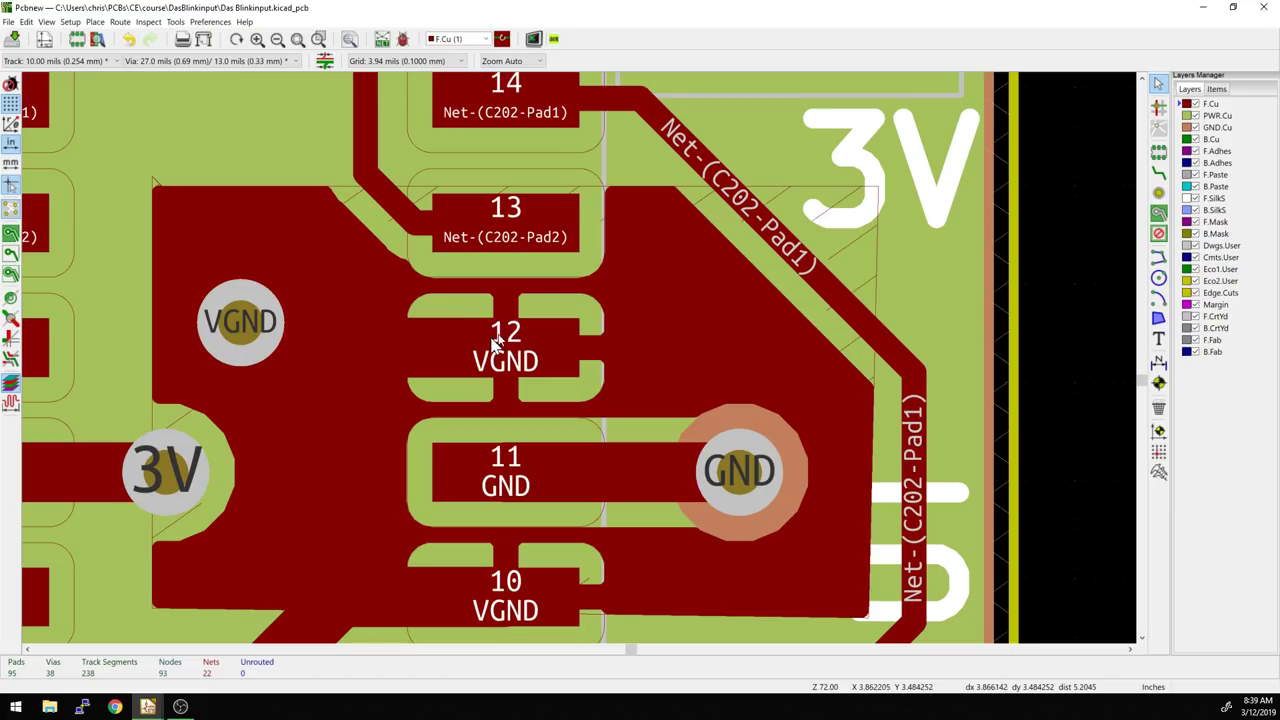
- Set the antipad clearance of the VGND zone on F.Cu to 0.006 inches
scroll(386, 363, down, 1)
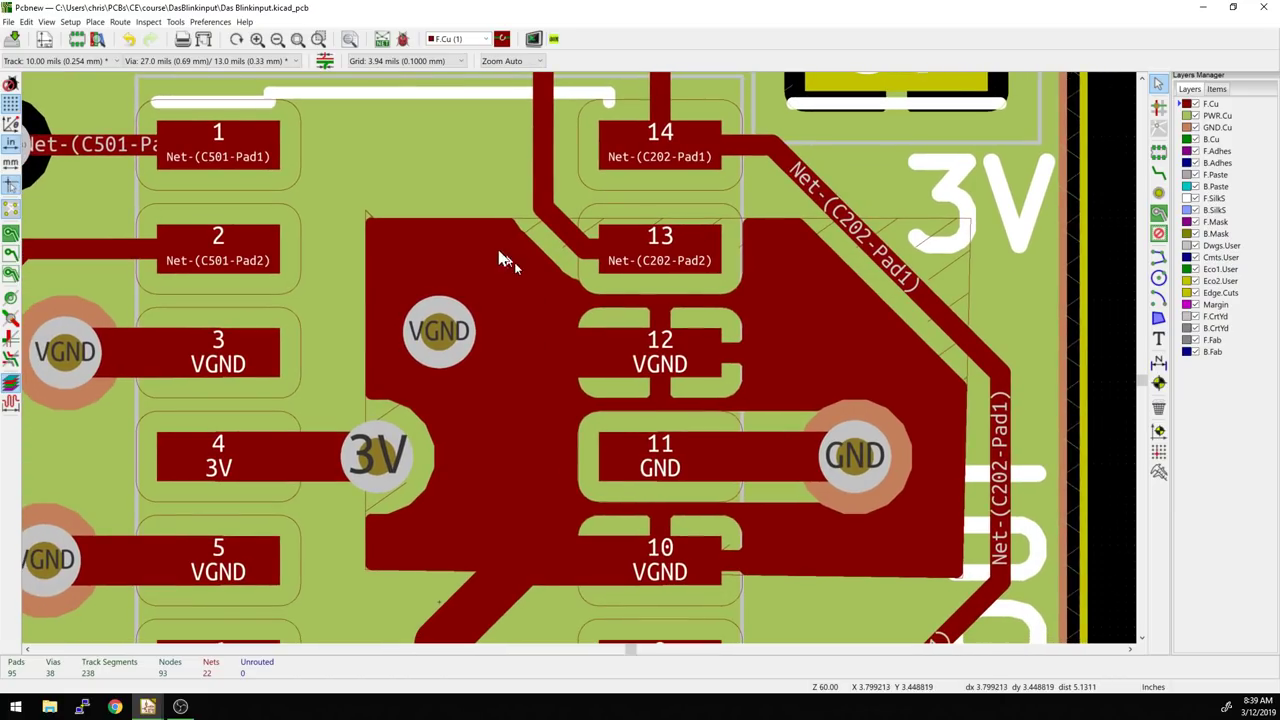
click(446, 223)
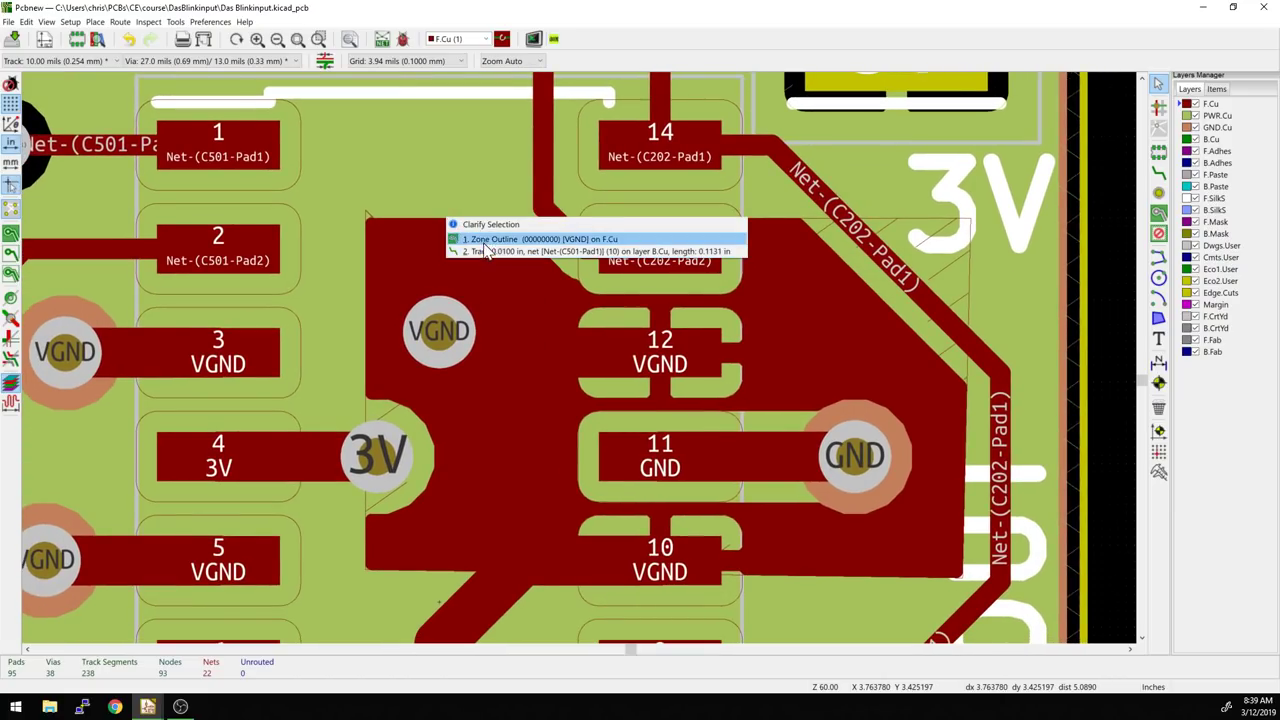
click(488, 240)
double_click(493, 260)
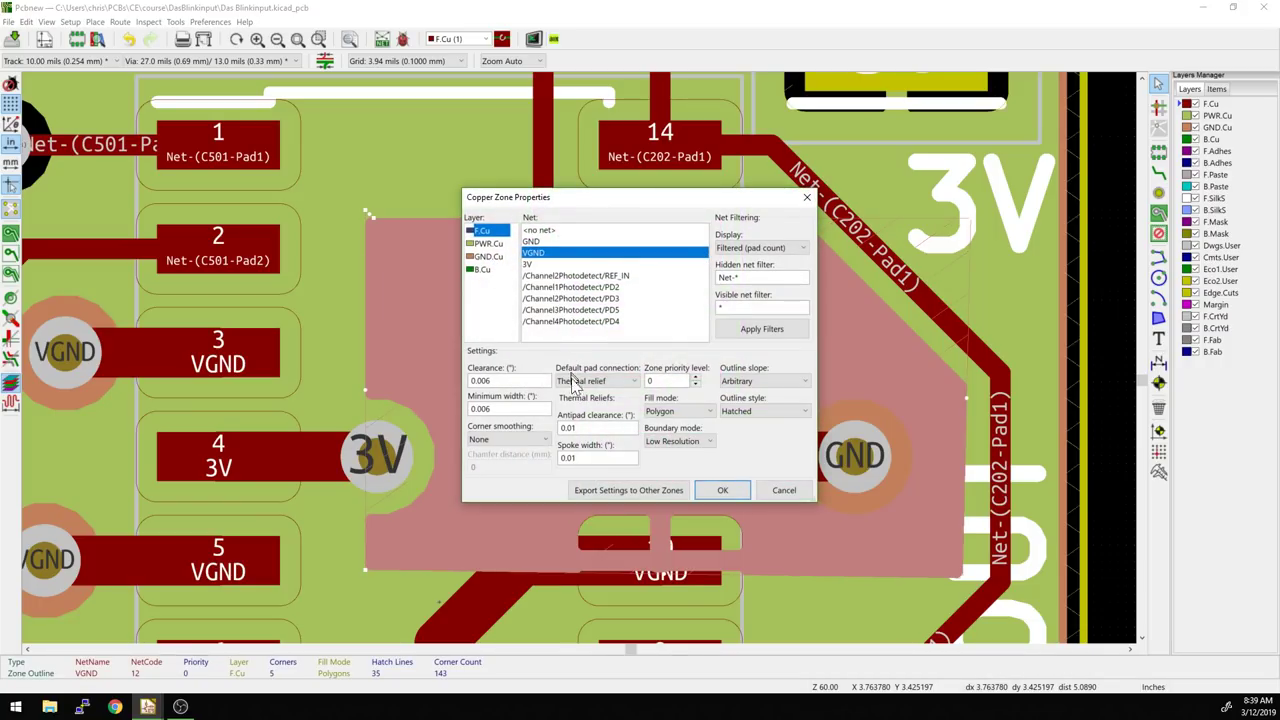
click(590, 428)
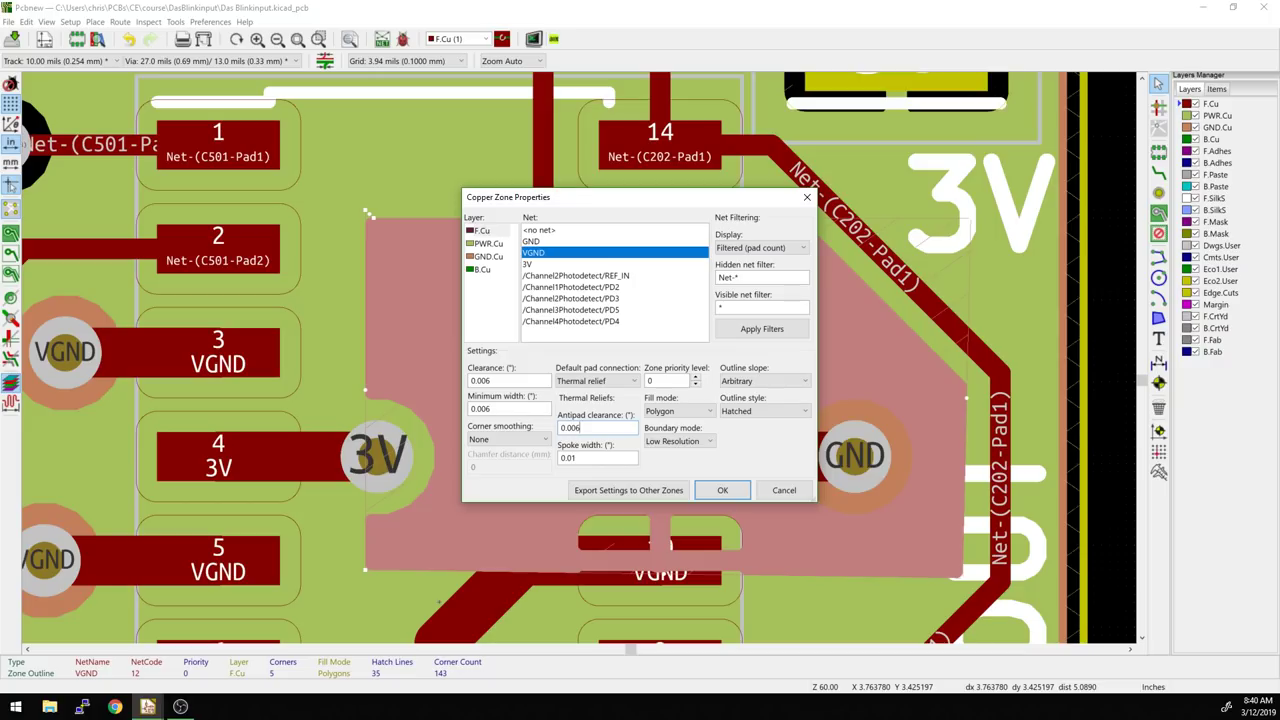
click(736, 494)
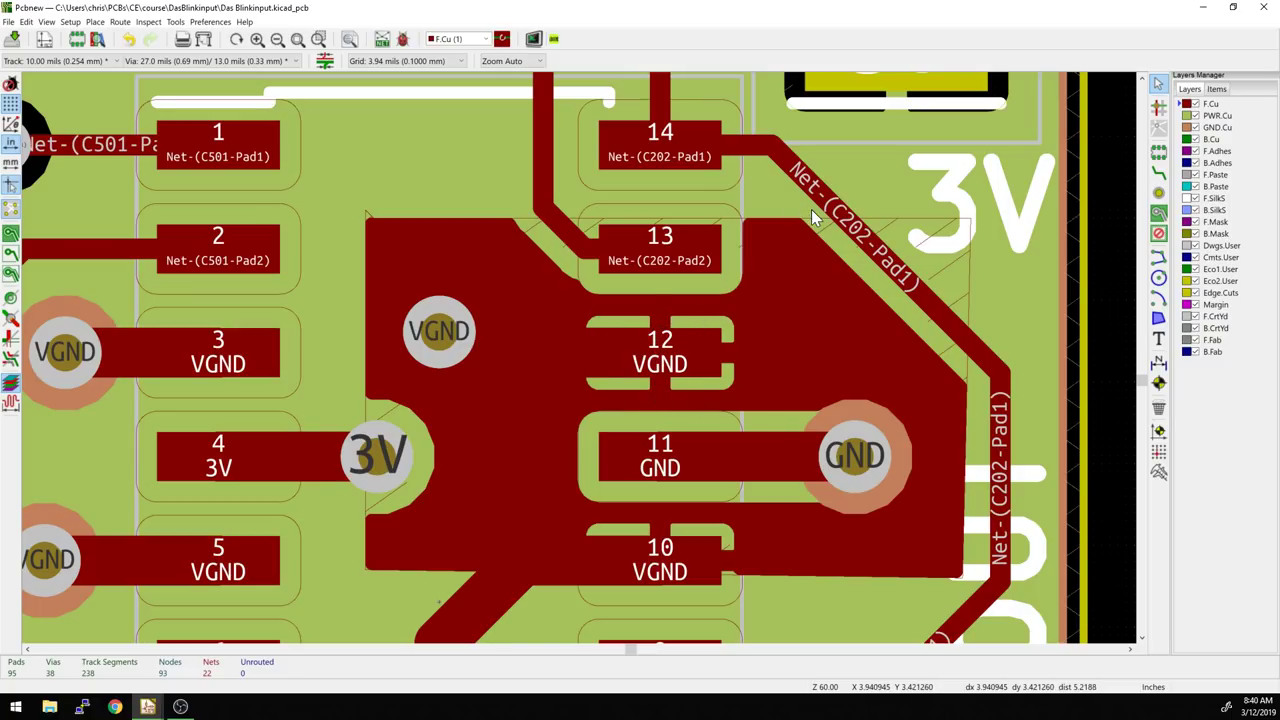
- Set the antipad clearance of the VGND zone on F.Cu to 0.02 inches
scroll(786, 229, up, 1)
scroll(150, 408, down, 1)
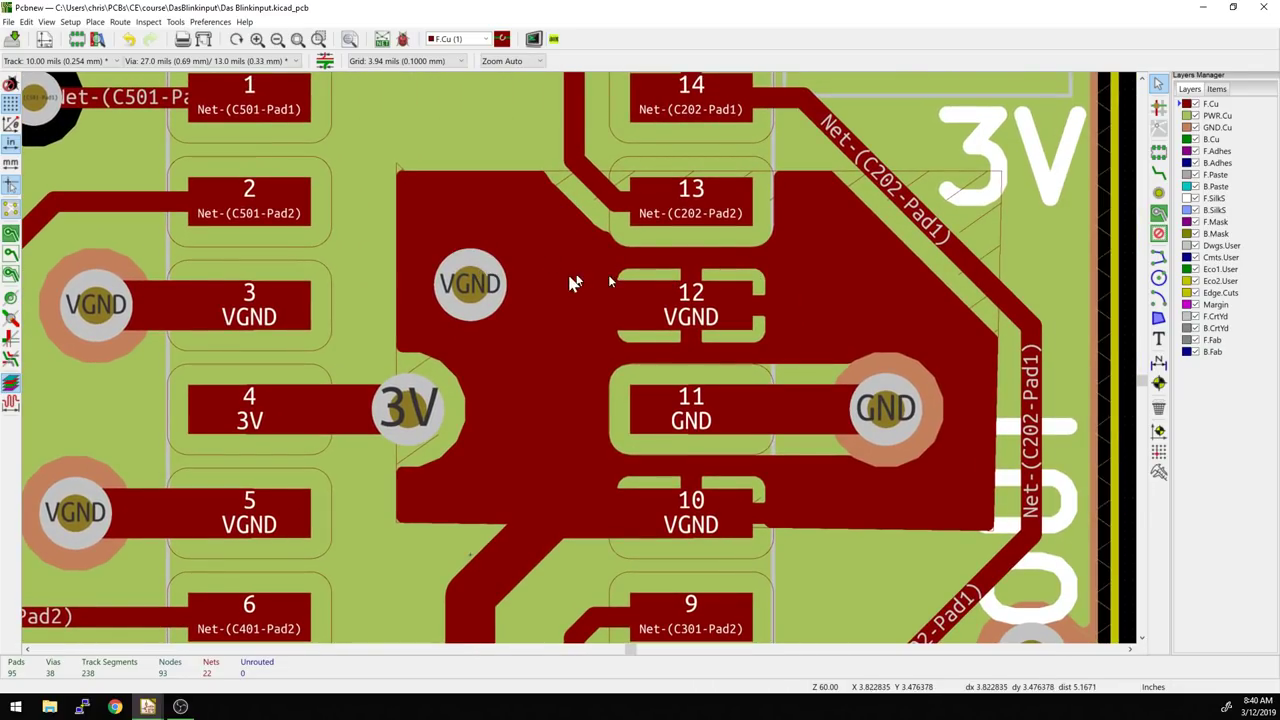
middle_drag(672, 278, 483, 289)
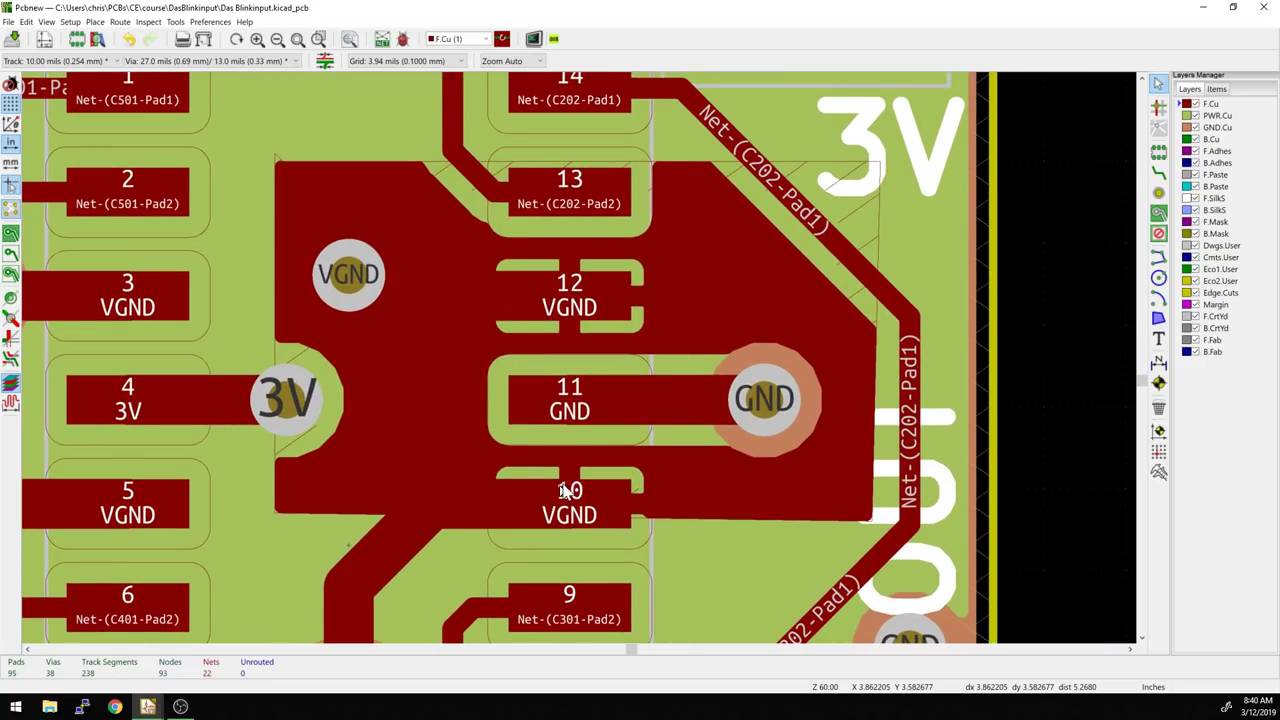
scroll(565, 474, up, 1)
double_click(283, 419)
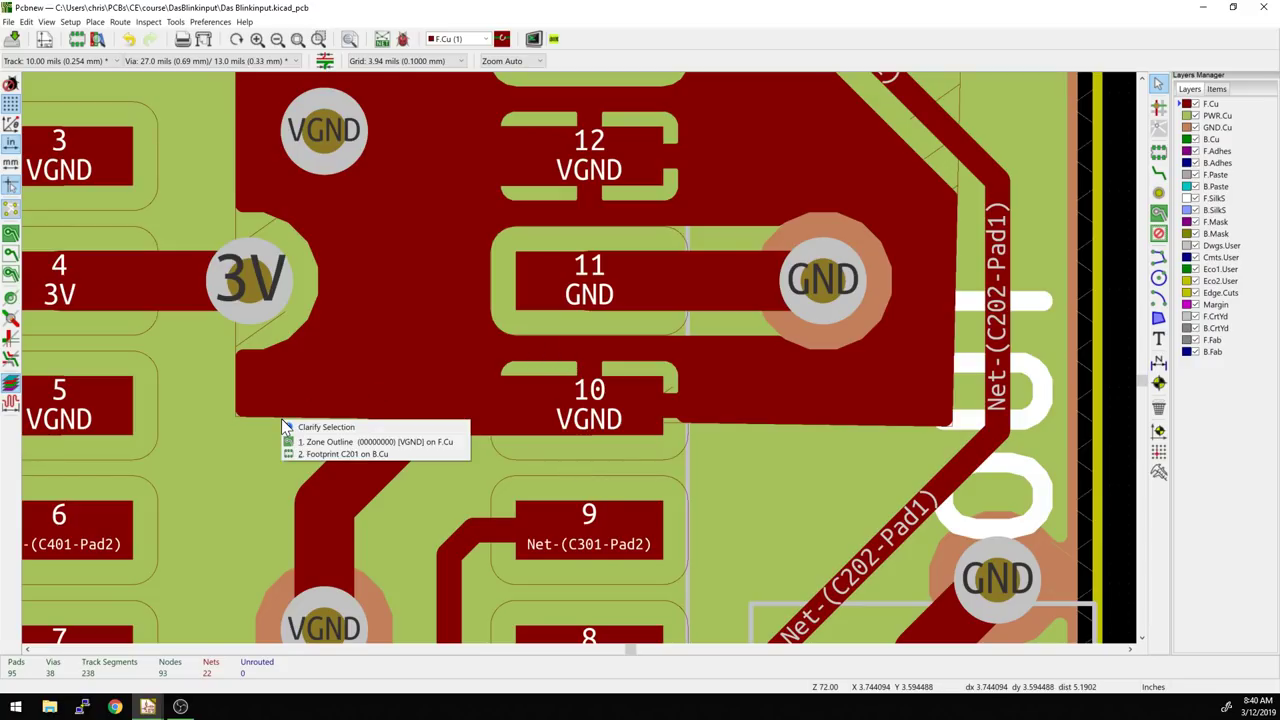
click(320, 437)
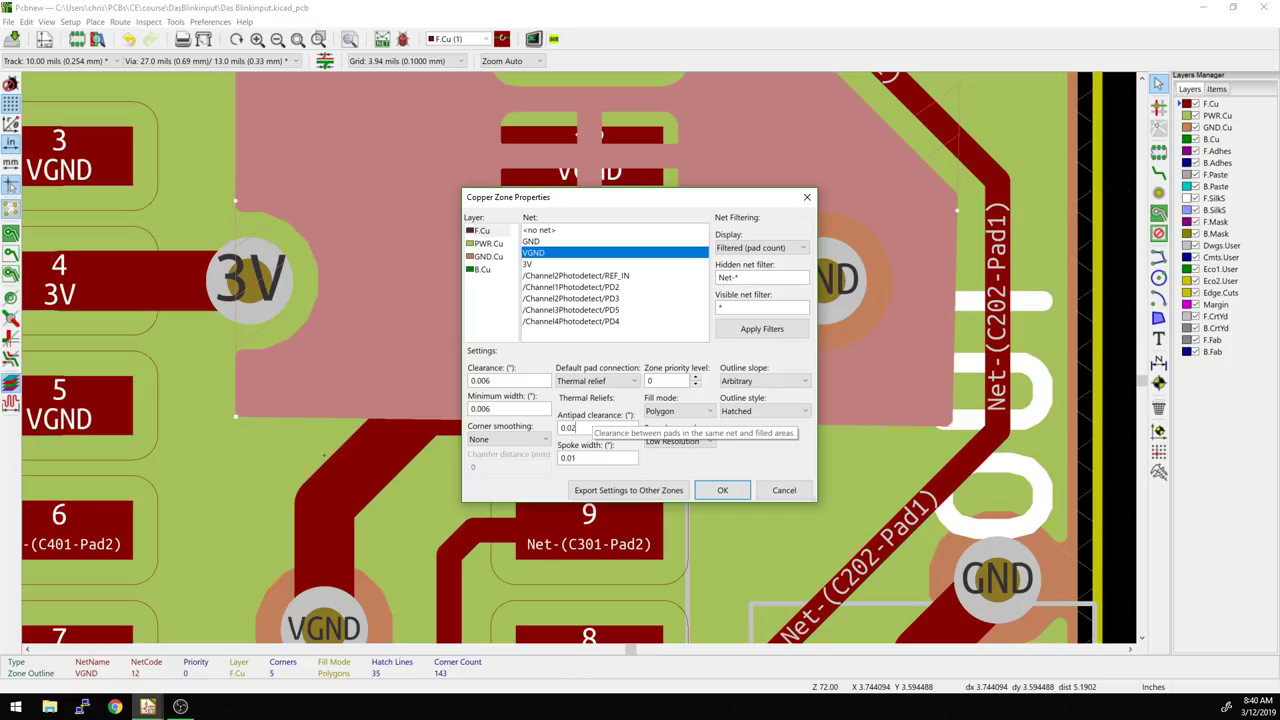
key(Return)
click(587, 426)
key(Escape)
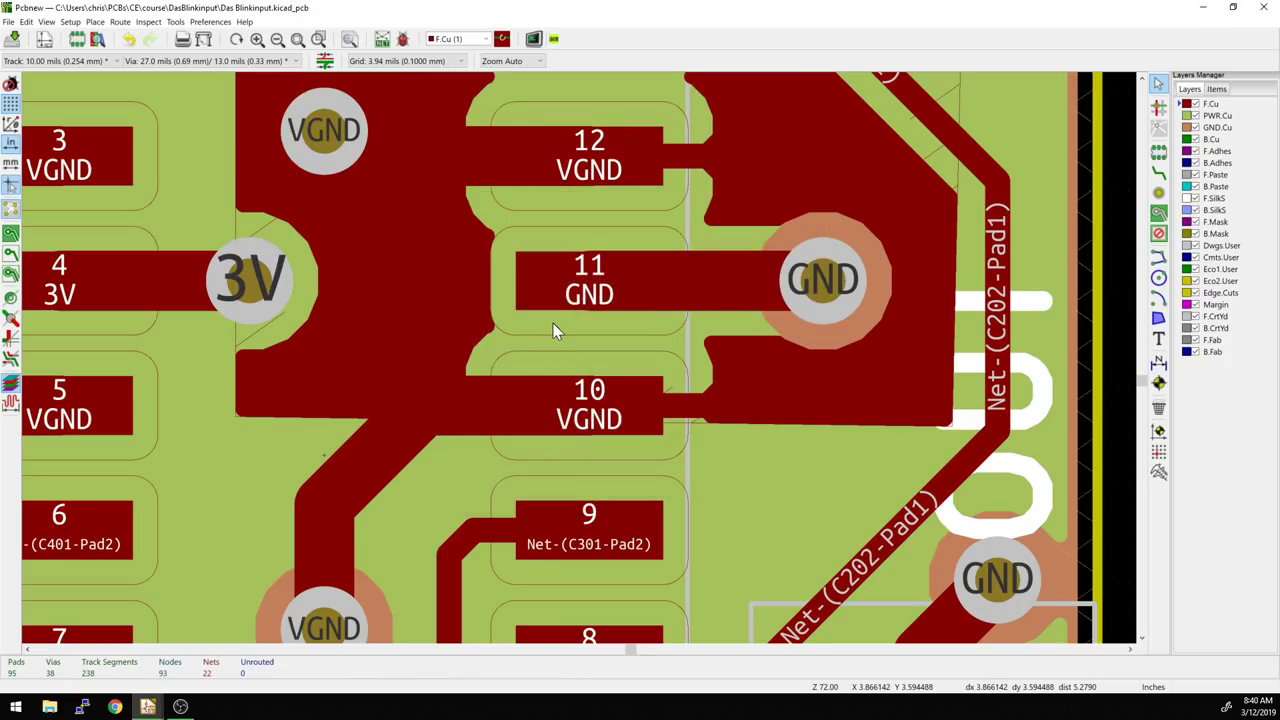
- Delete the VGND track segments on F.Cu that run into pads 12 and 10 of U201 inside the copper zone
scroll(553, 323, down, 1)
shift+scroll(651, 196, up, 1)
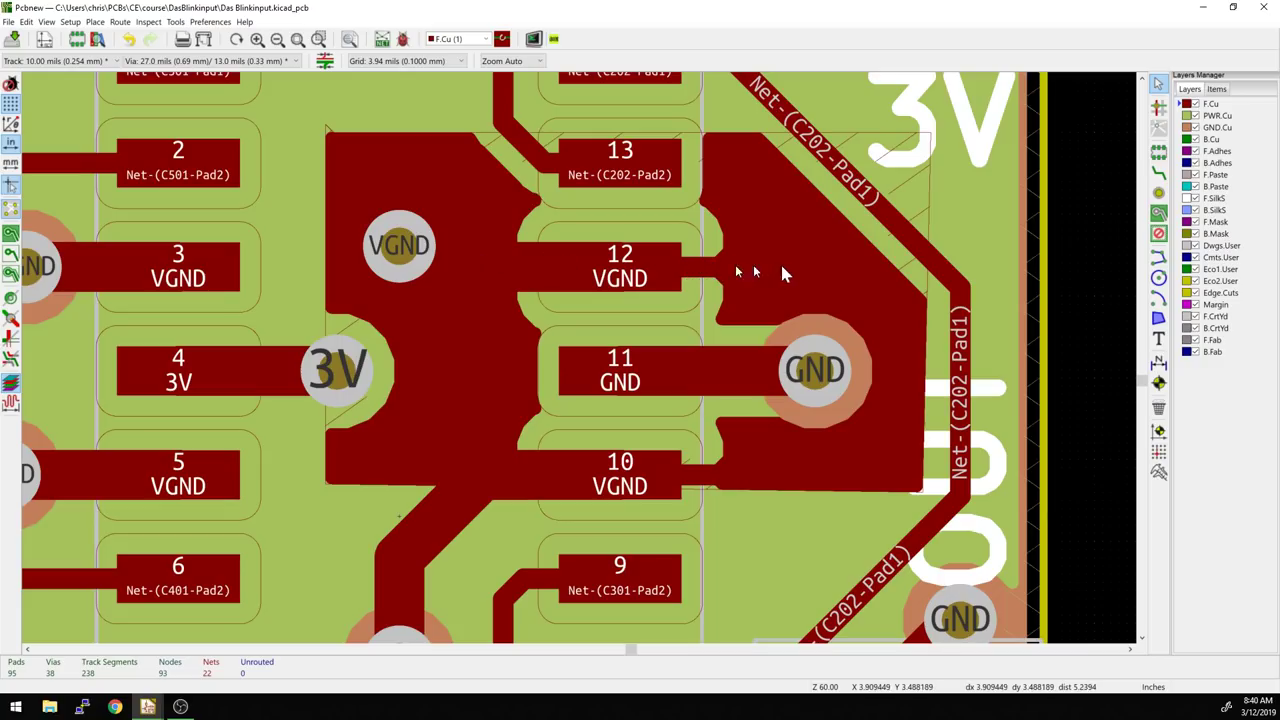
middle_drag(634, 296, 506, 291)
click(536, 292)
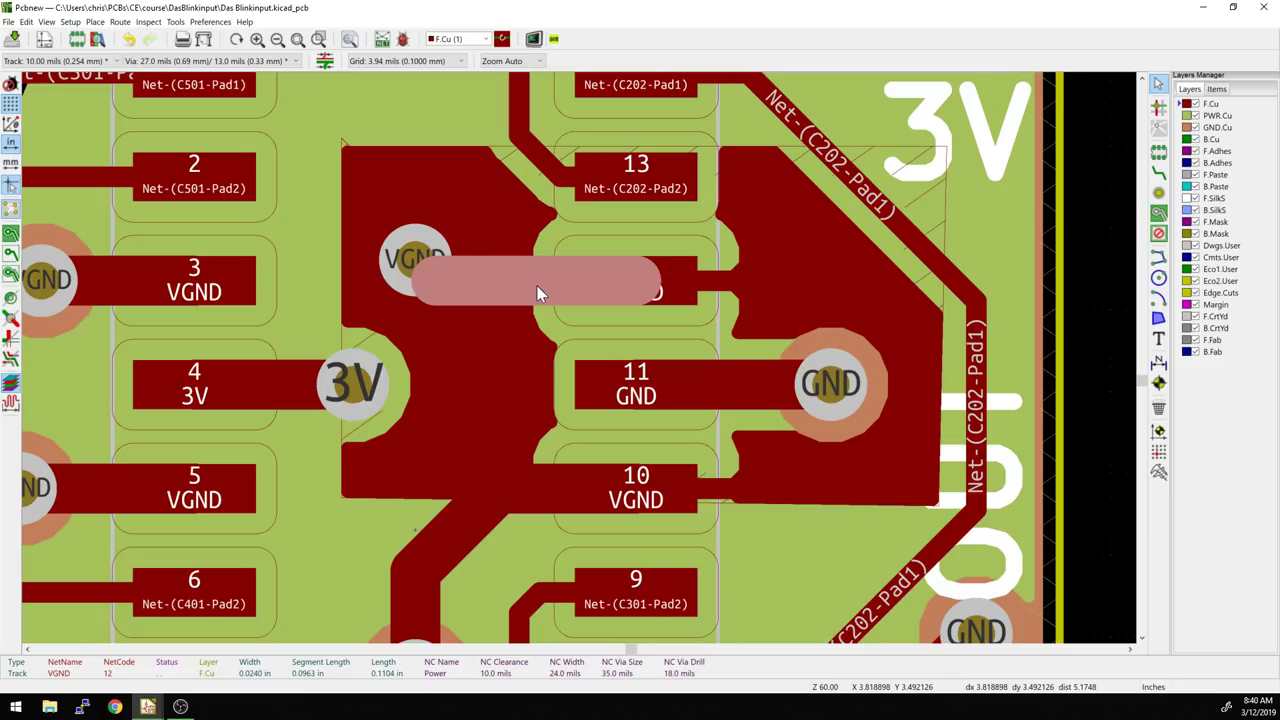
key(Delete)
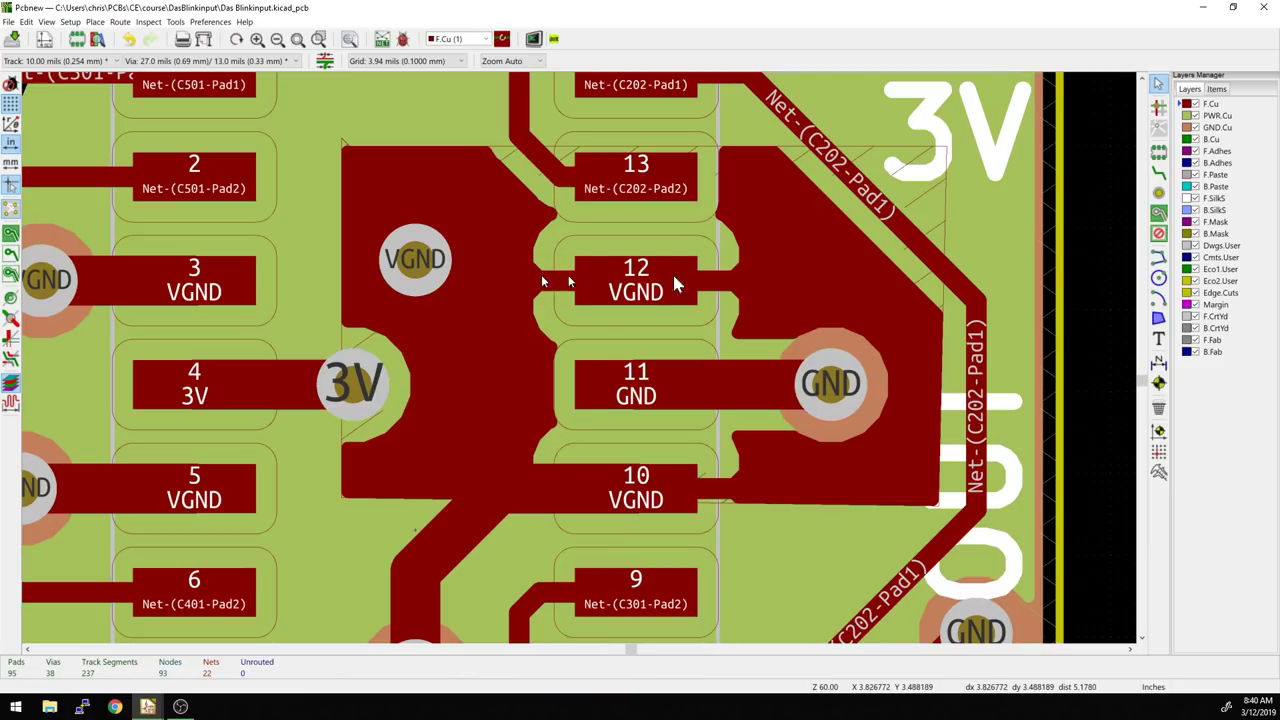
click(558, 498)
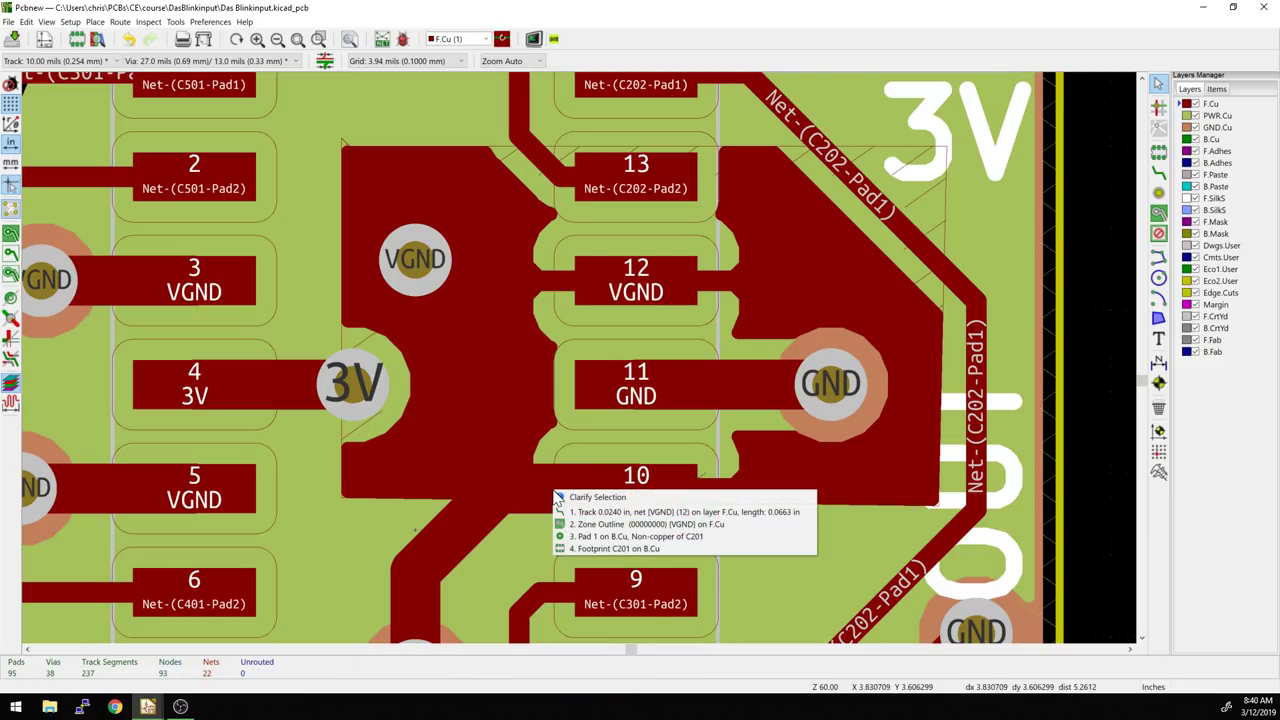
click(562, 512)
scroll(562, 522, down, 1)
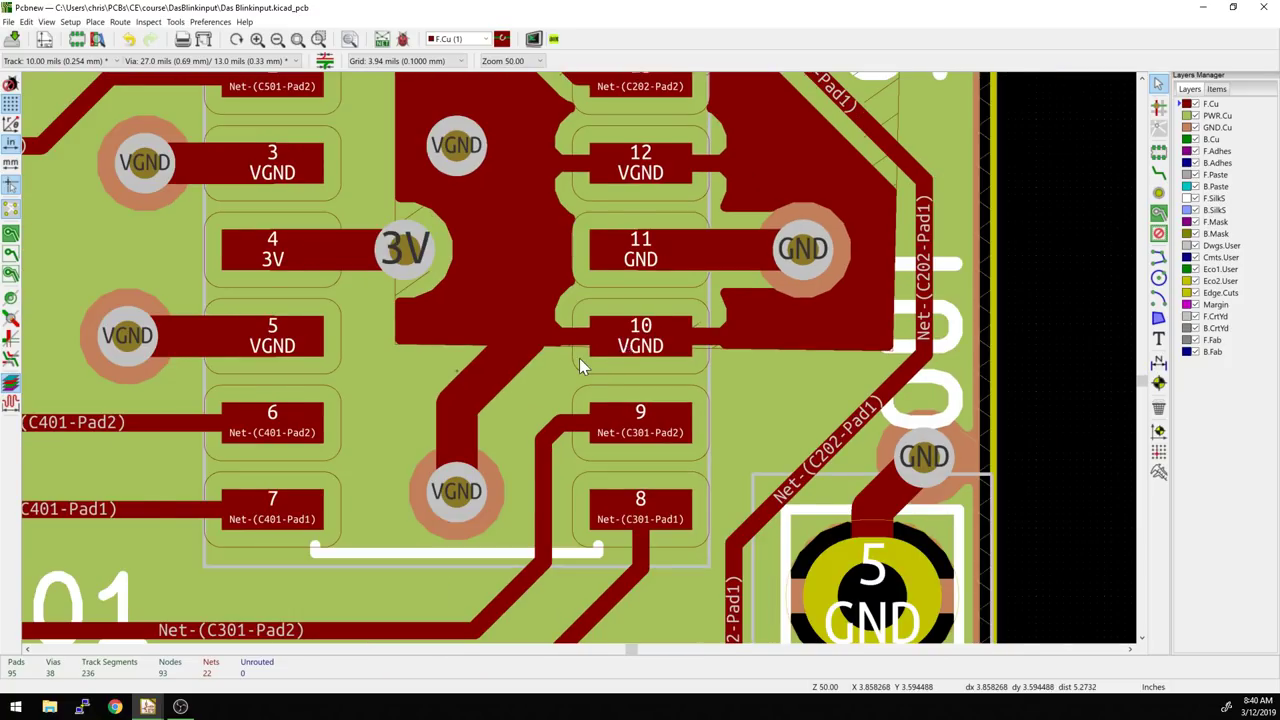
- Unfill all copper zones on the board and refill them
scroll(579, 358, up, 1)
shift+scroll(614, 369, up, 2)
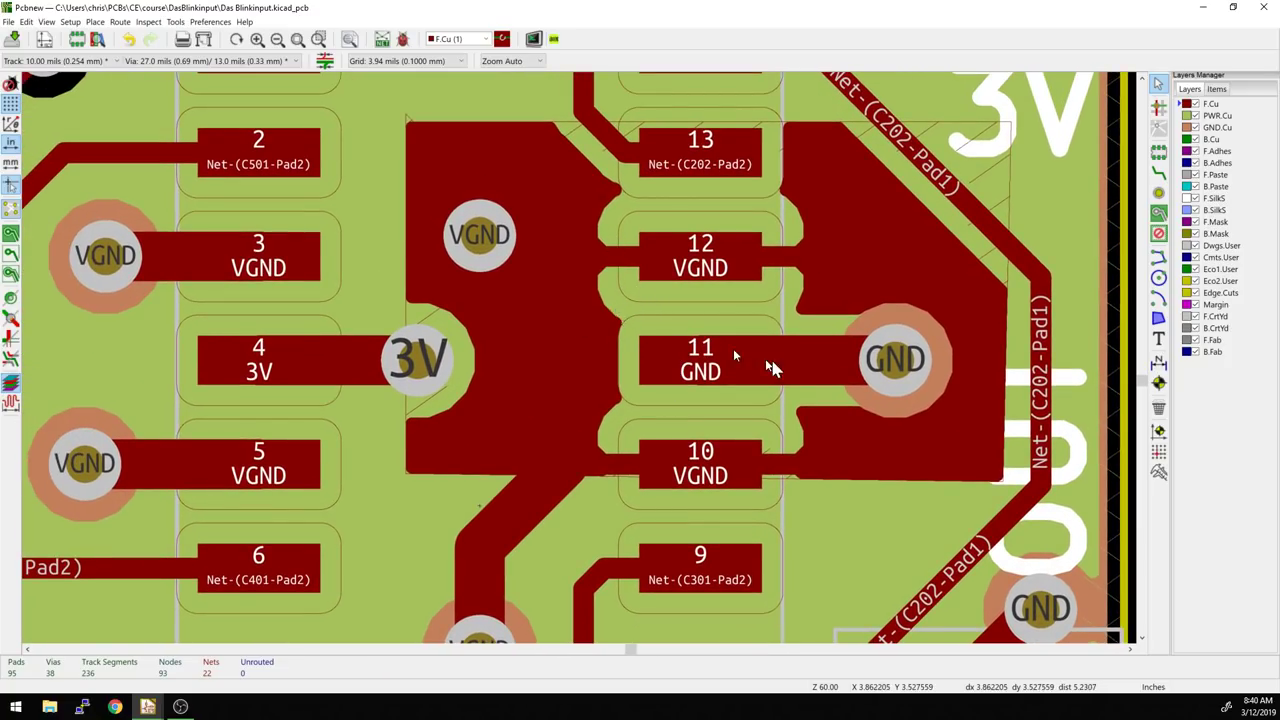
scroll(778, 345, down, 1)
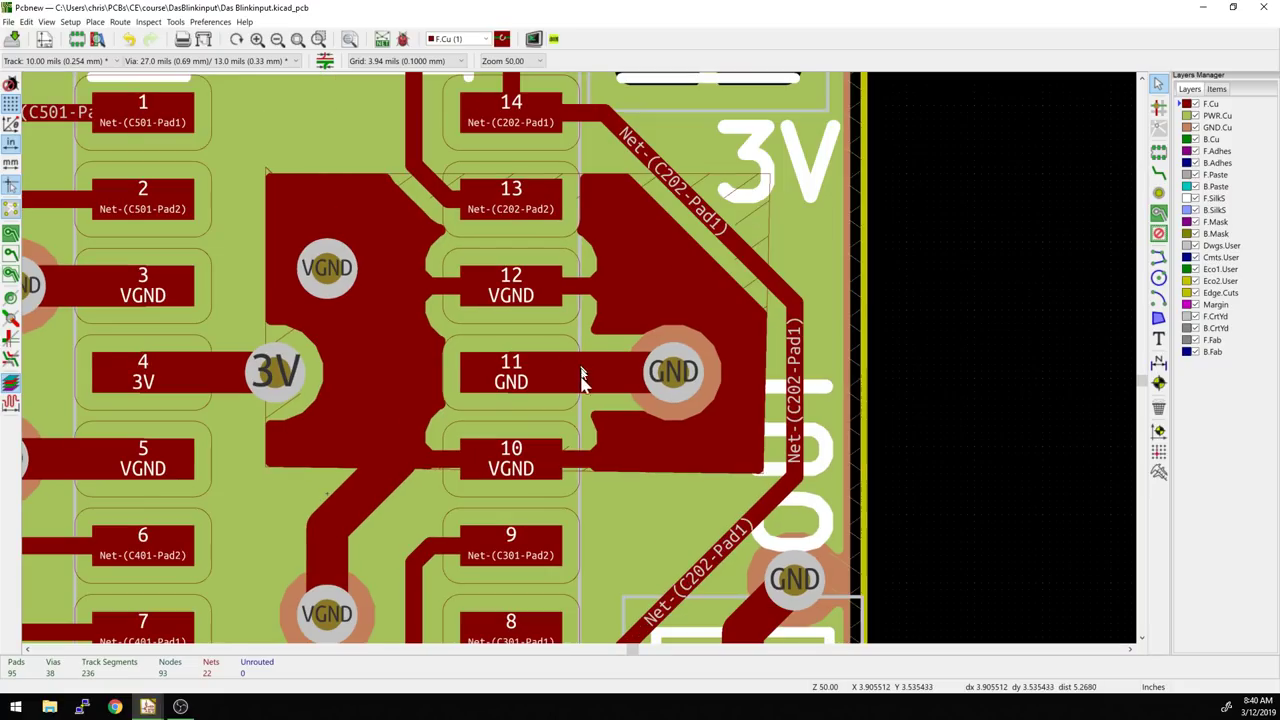
ctrl+scroll(650, 400, left, 1)
key(ctrl+b)
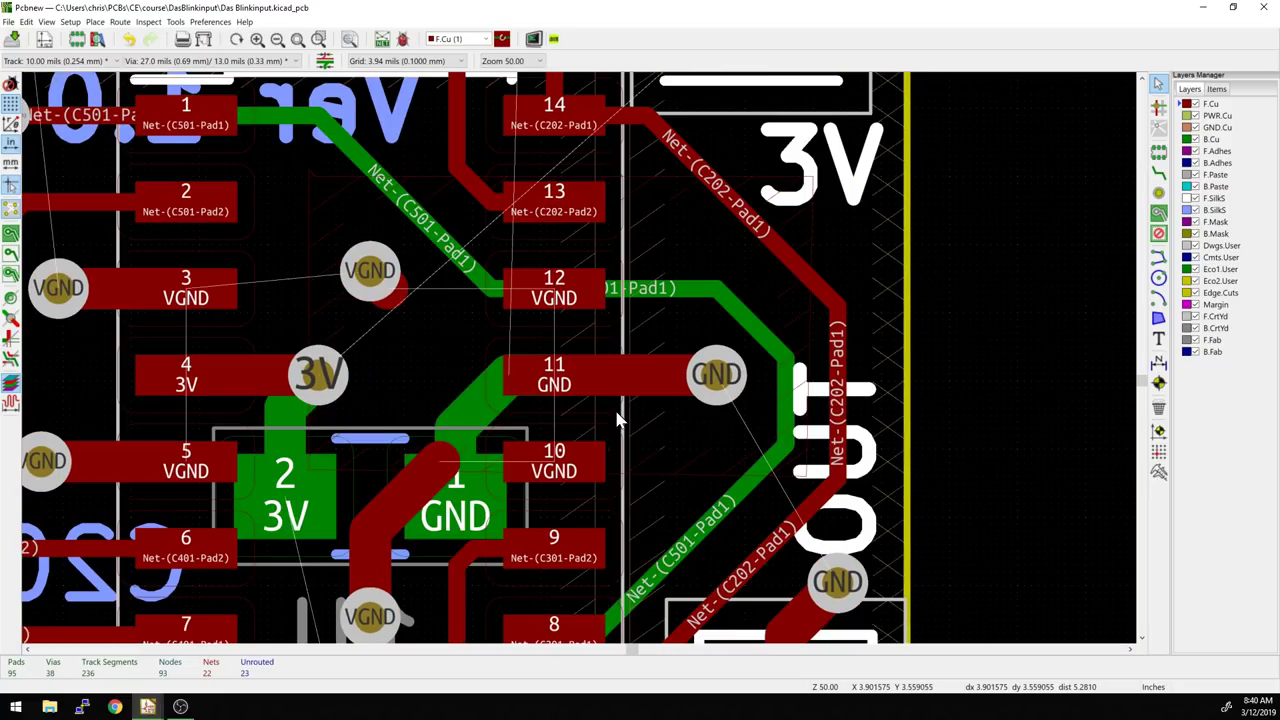
key(b)
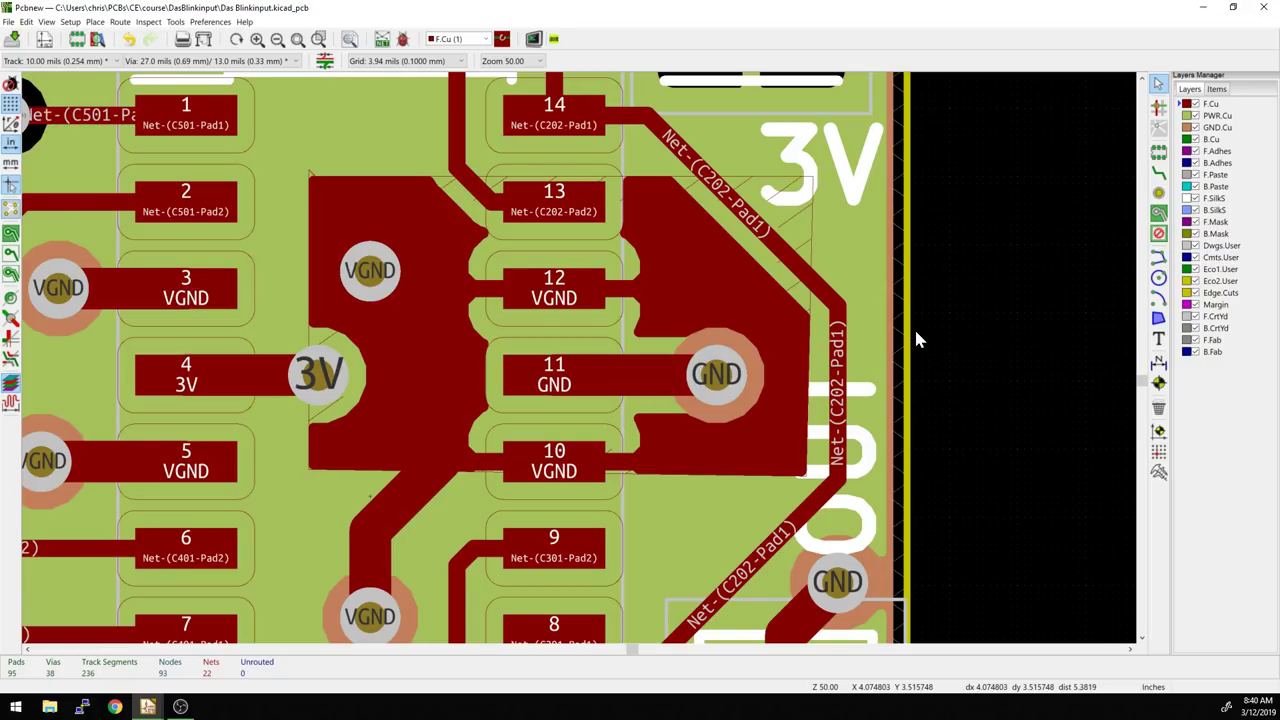
- Select the 3V zone outline on PWR.Cu at the board edge and examine the plane's extent and its pad and via clearances
scroll(883, 312, up, 1)
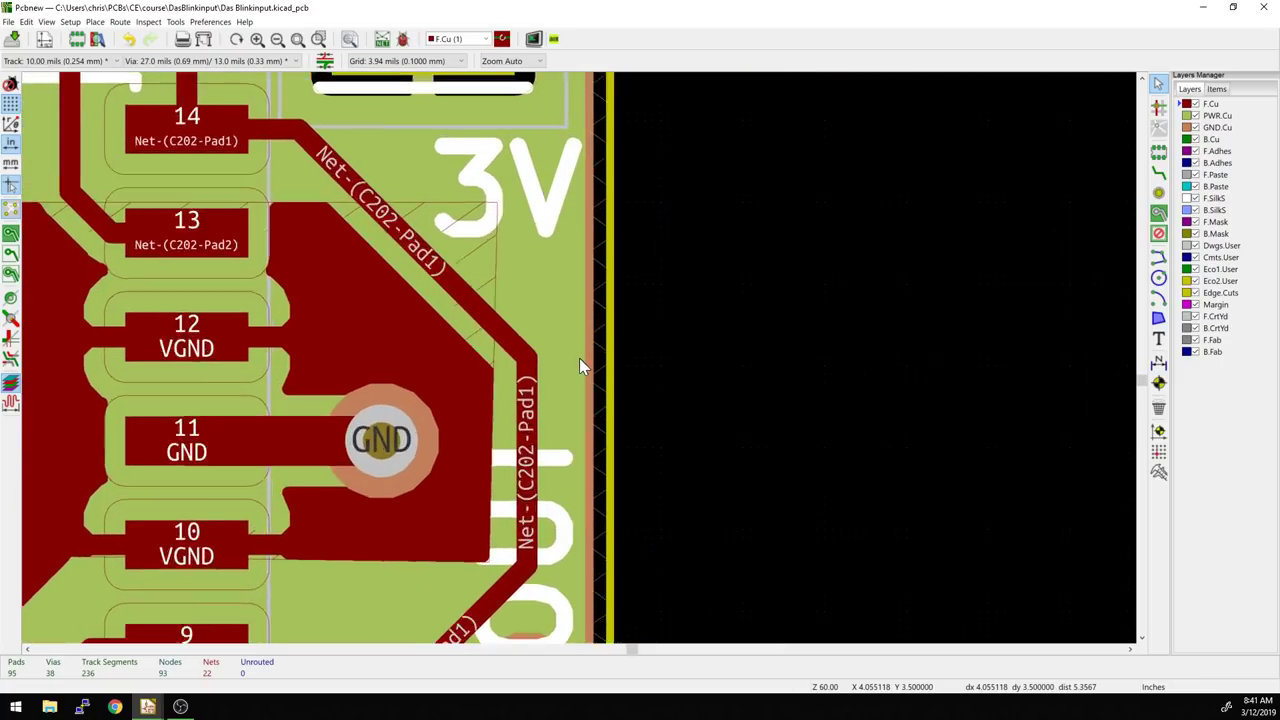
scroll(579, 362, up, 2)
click(640, 402)
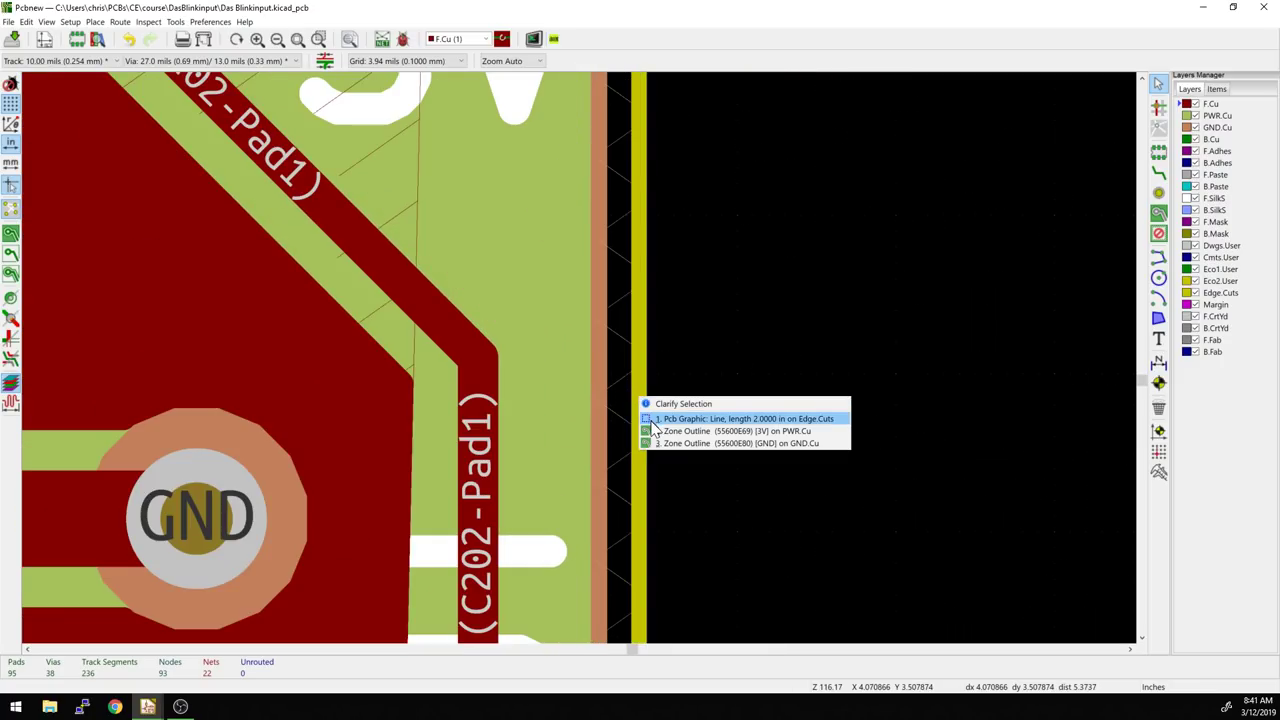
click(652, 430)
scroll(632, 389, down, 1)
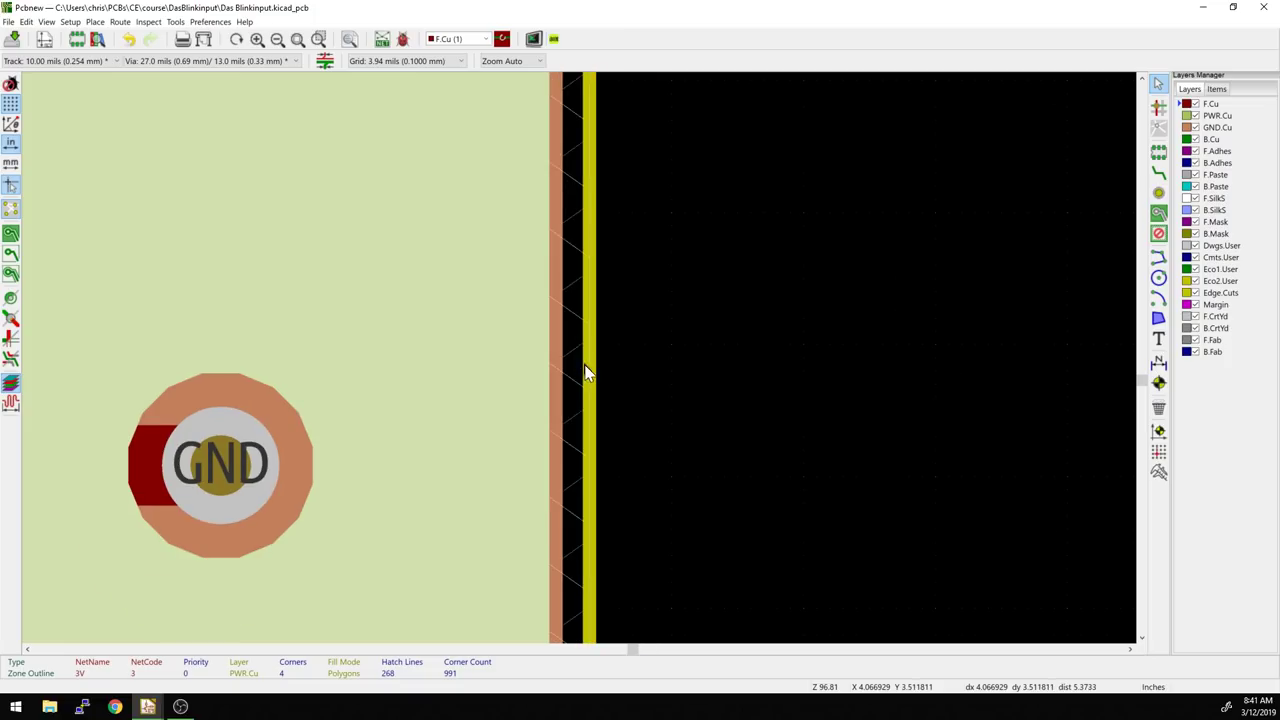
scroll(588, 372, down, 4)
scroll(583, 368, down, 5)
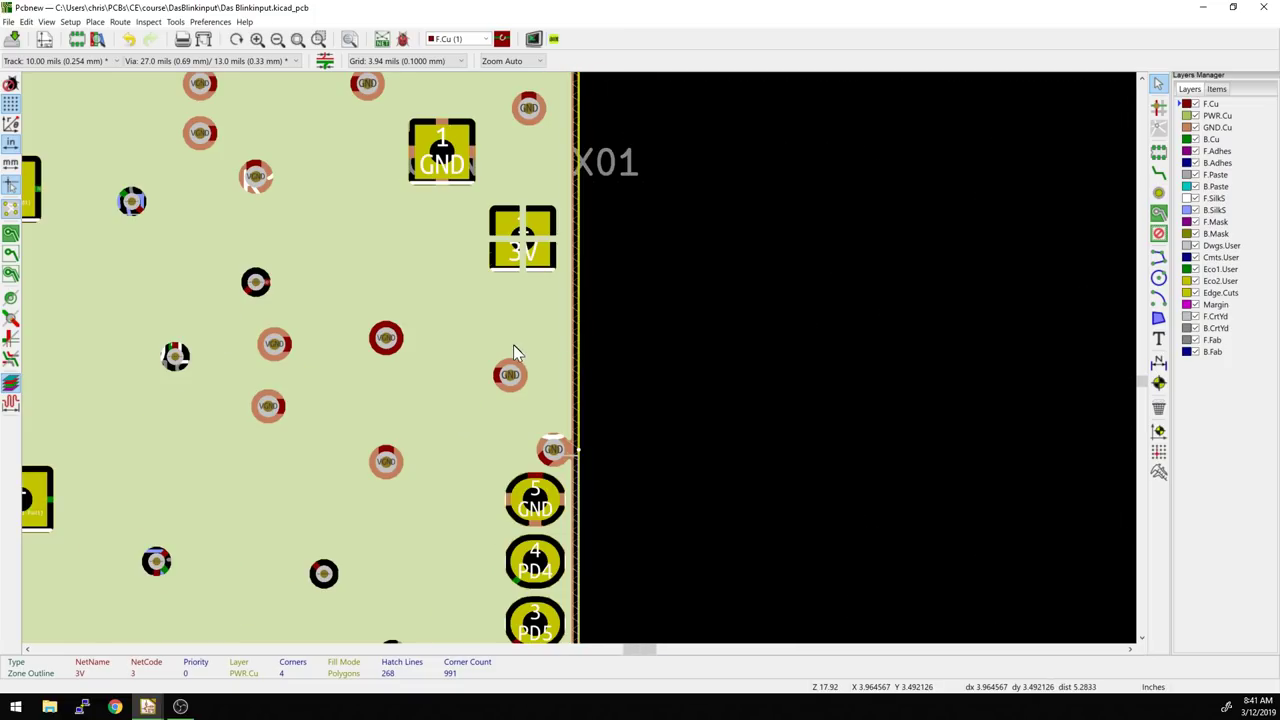
scroll(580, 366, up, 4)
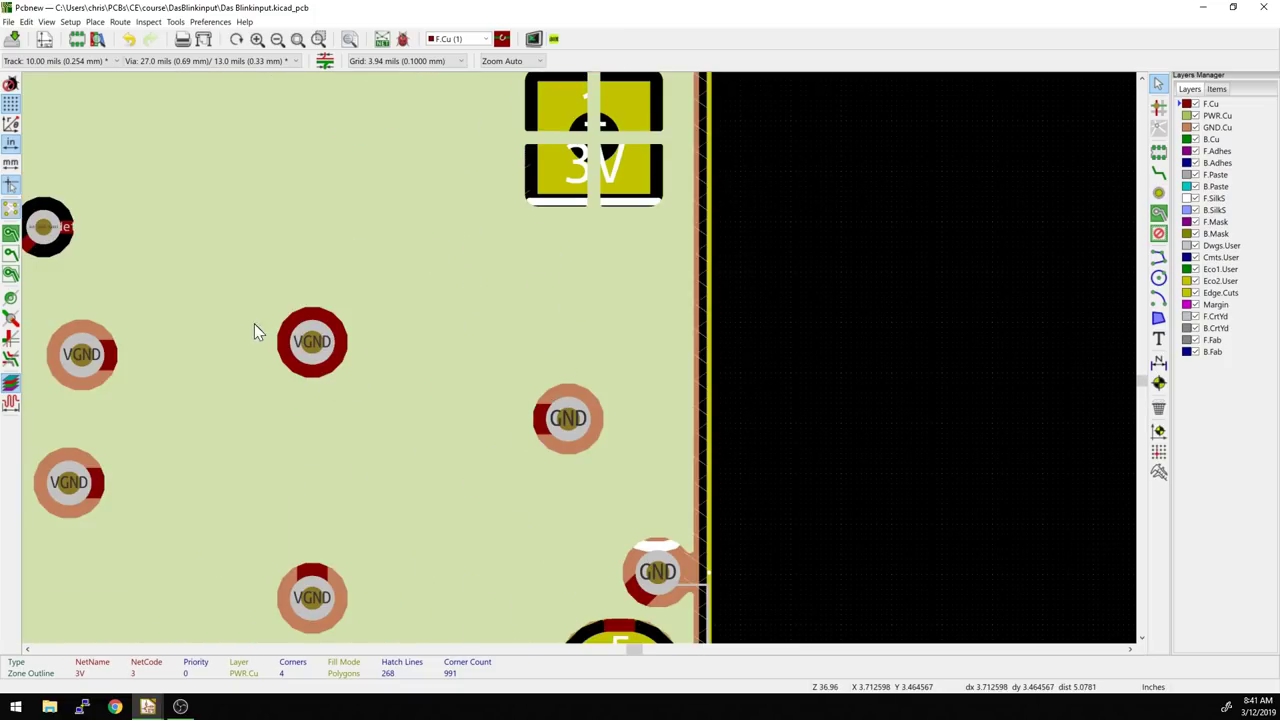
scroll(643, 423, down, 2)
scroll(580, 363, down, 1)
scroll(517, 372, down, 2)
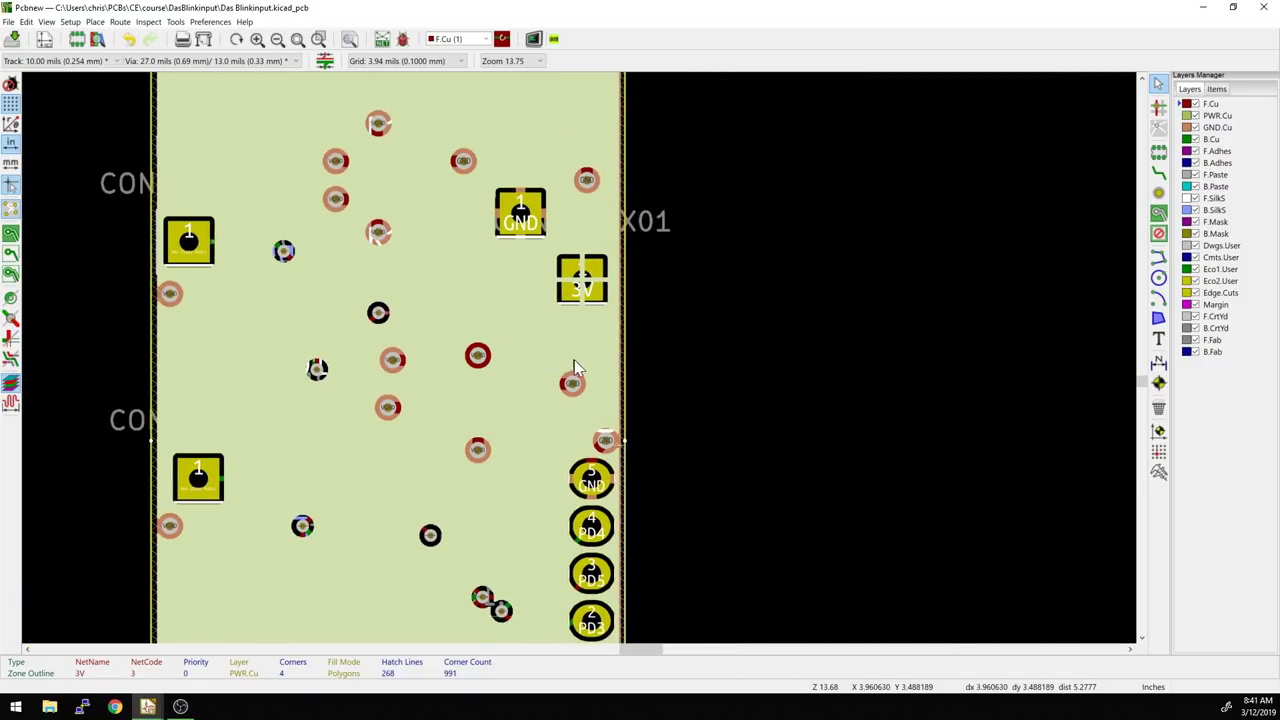
scroll(577, 366, up, 4)
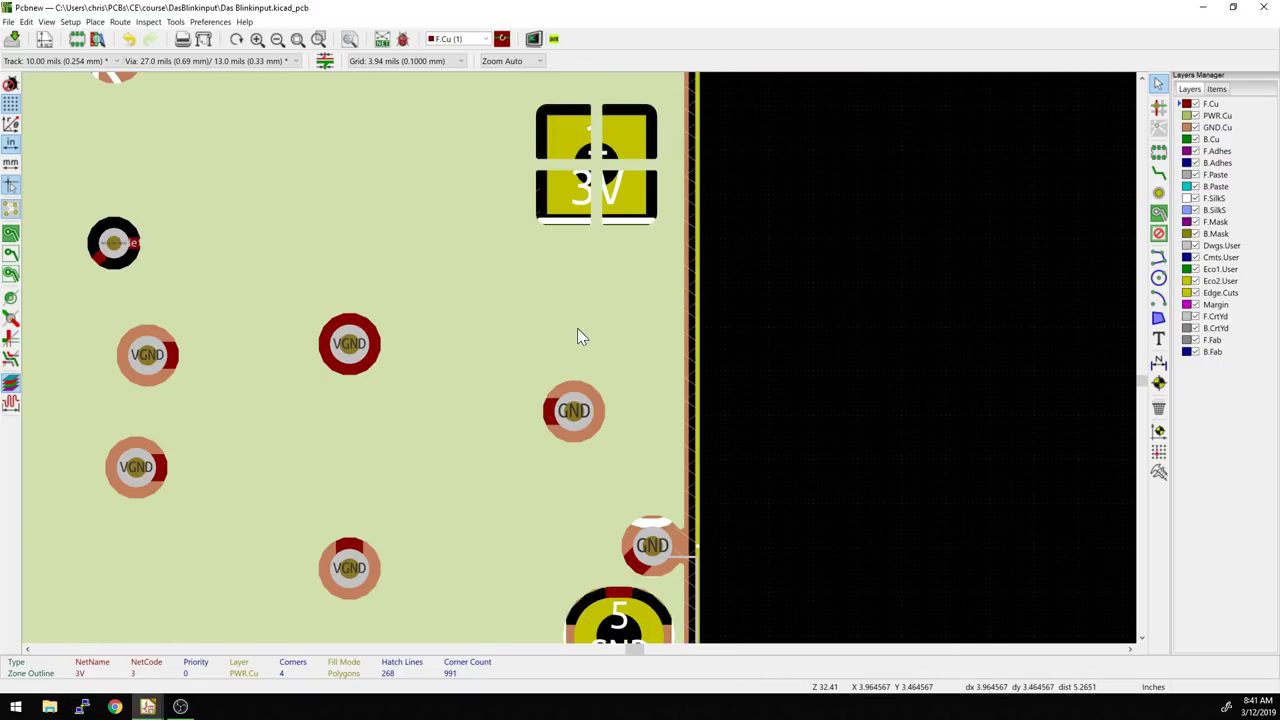
scroll(577, 330, down, 8)
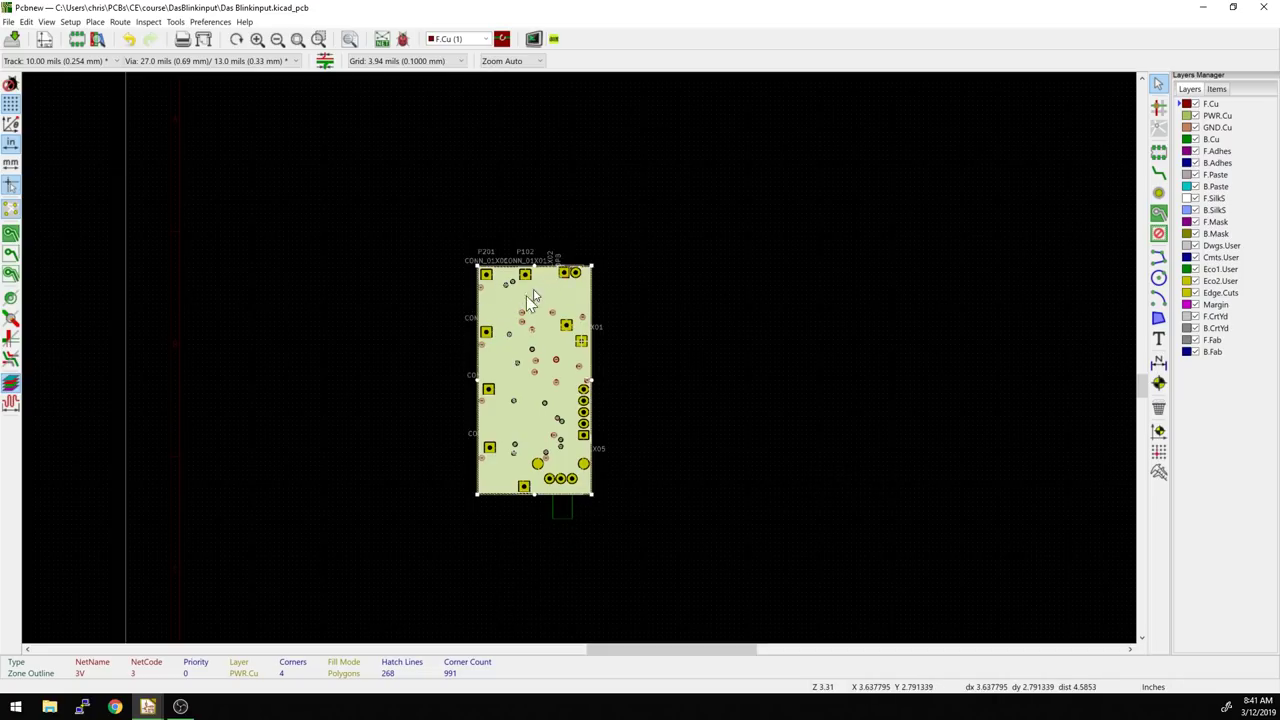
scroll(575, 362, up, 5)
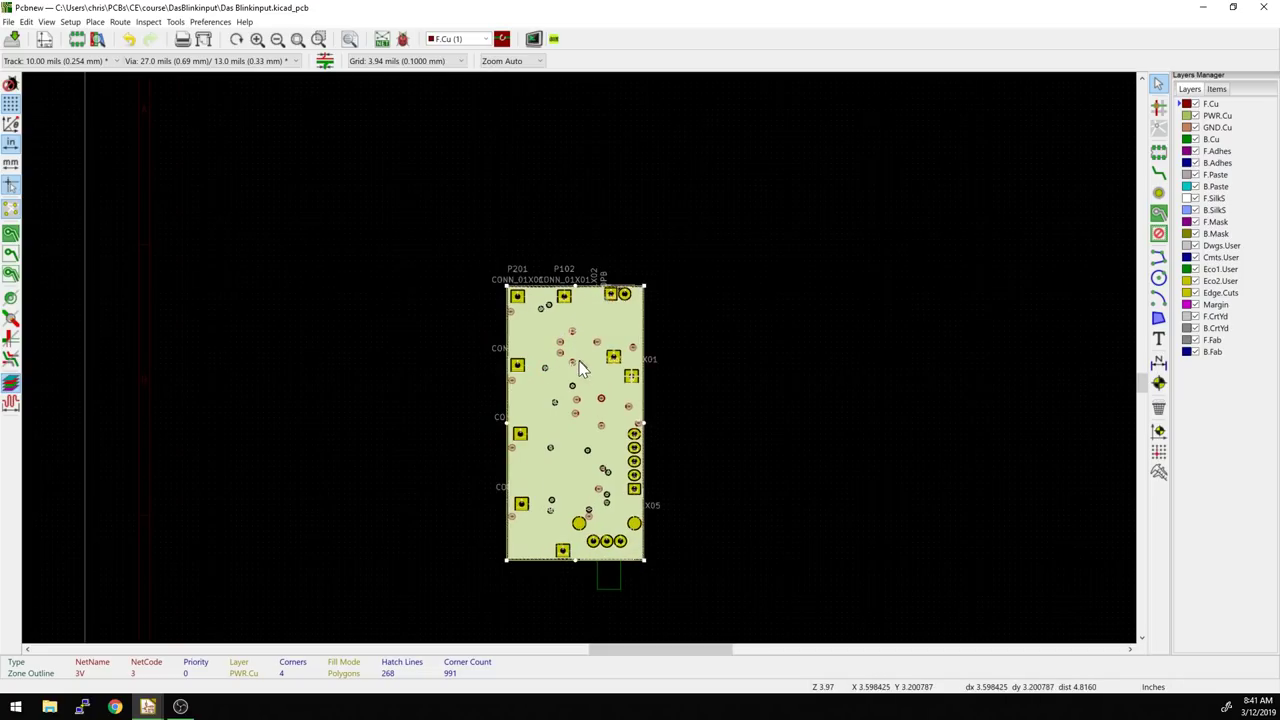